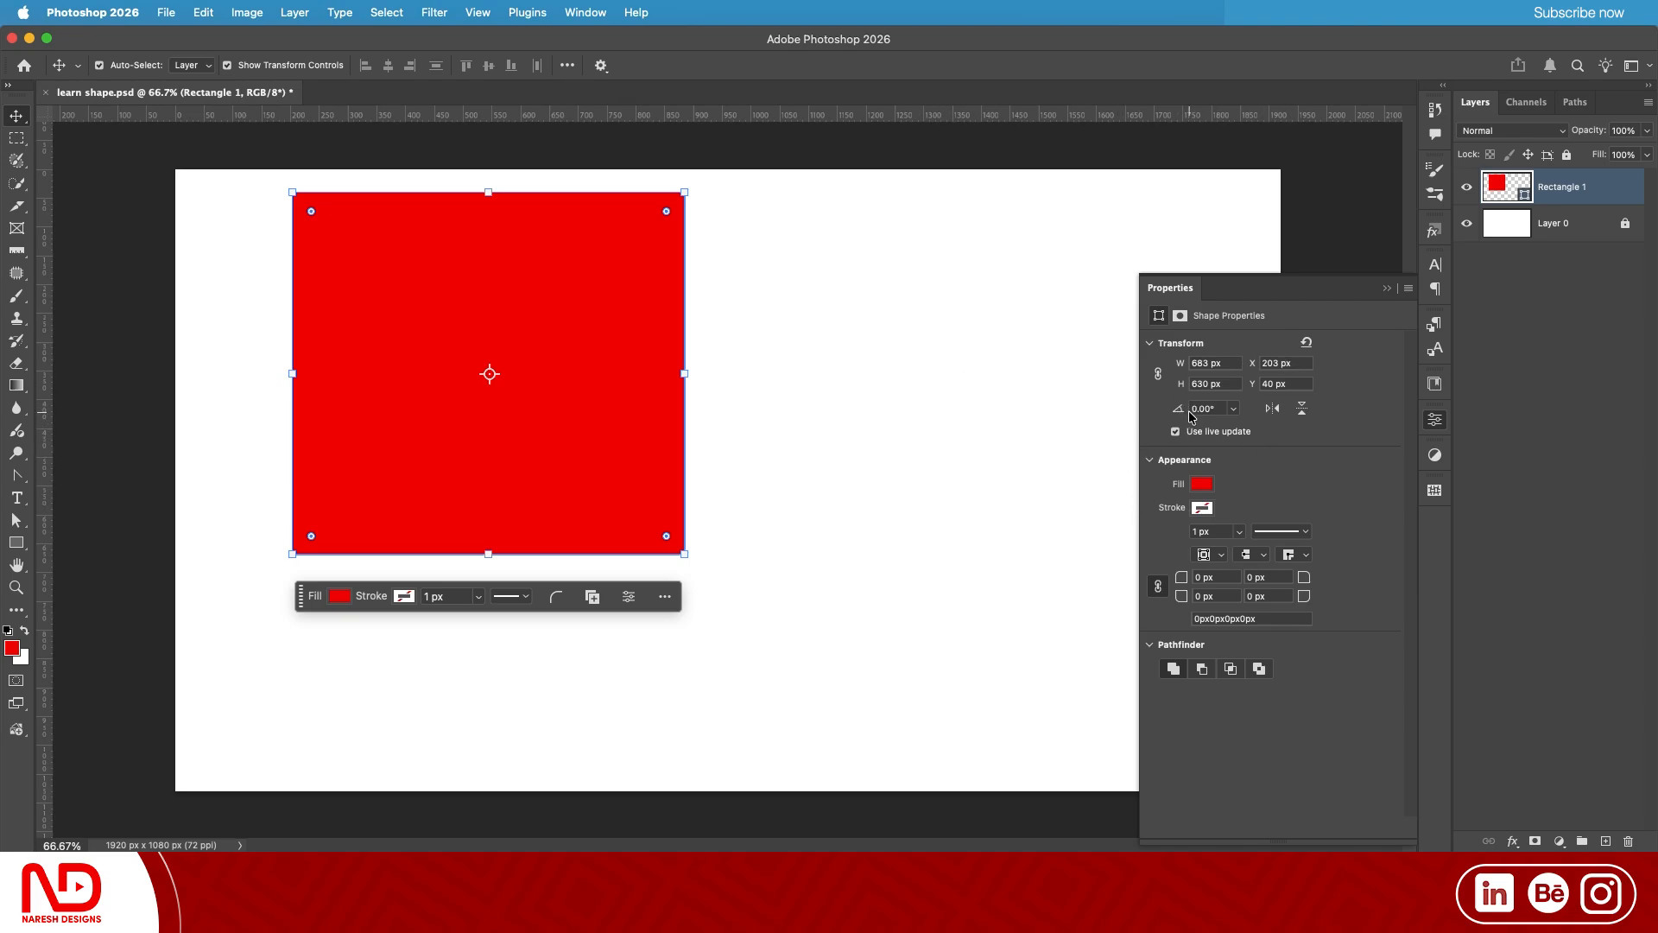
Set the red rectangle's rotation to 40°, change it to 50°, and move the shape fully onto the canvas
left_click_drag(1178, 415, 1262, 420)
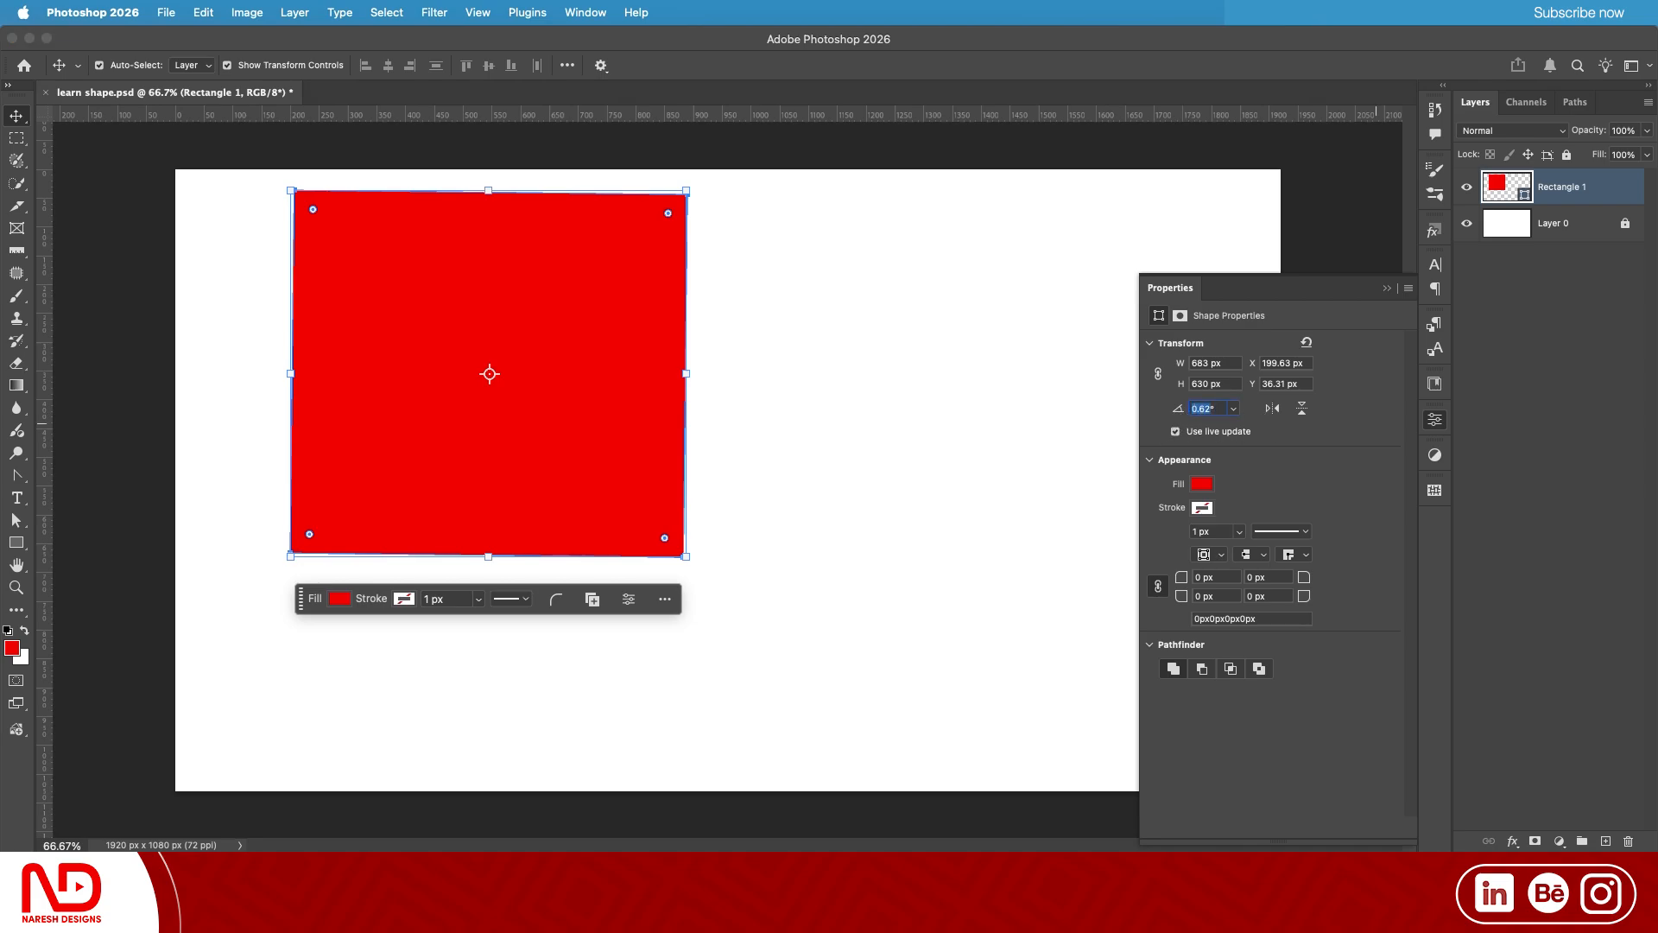
type("40")
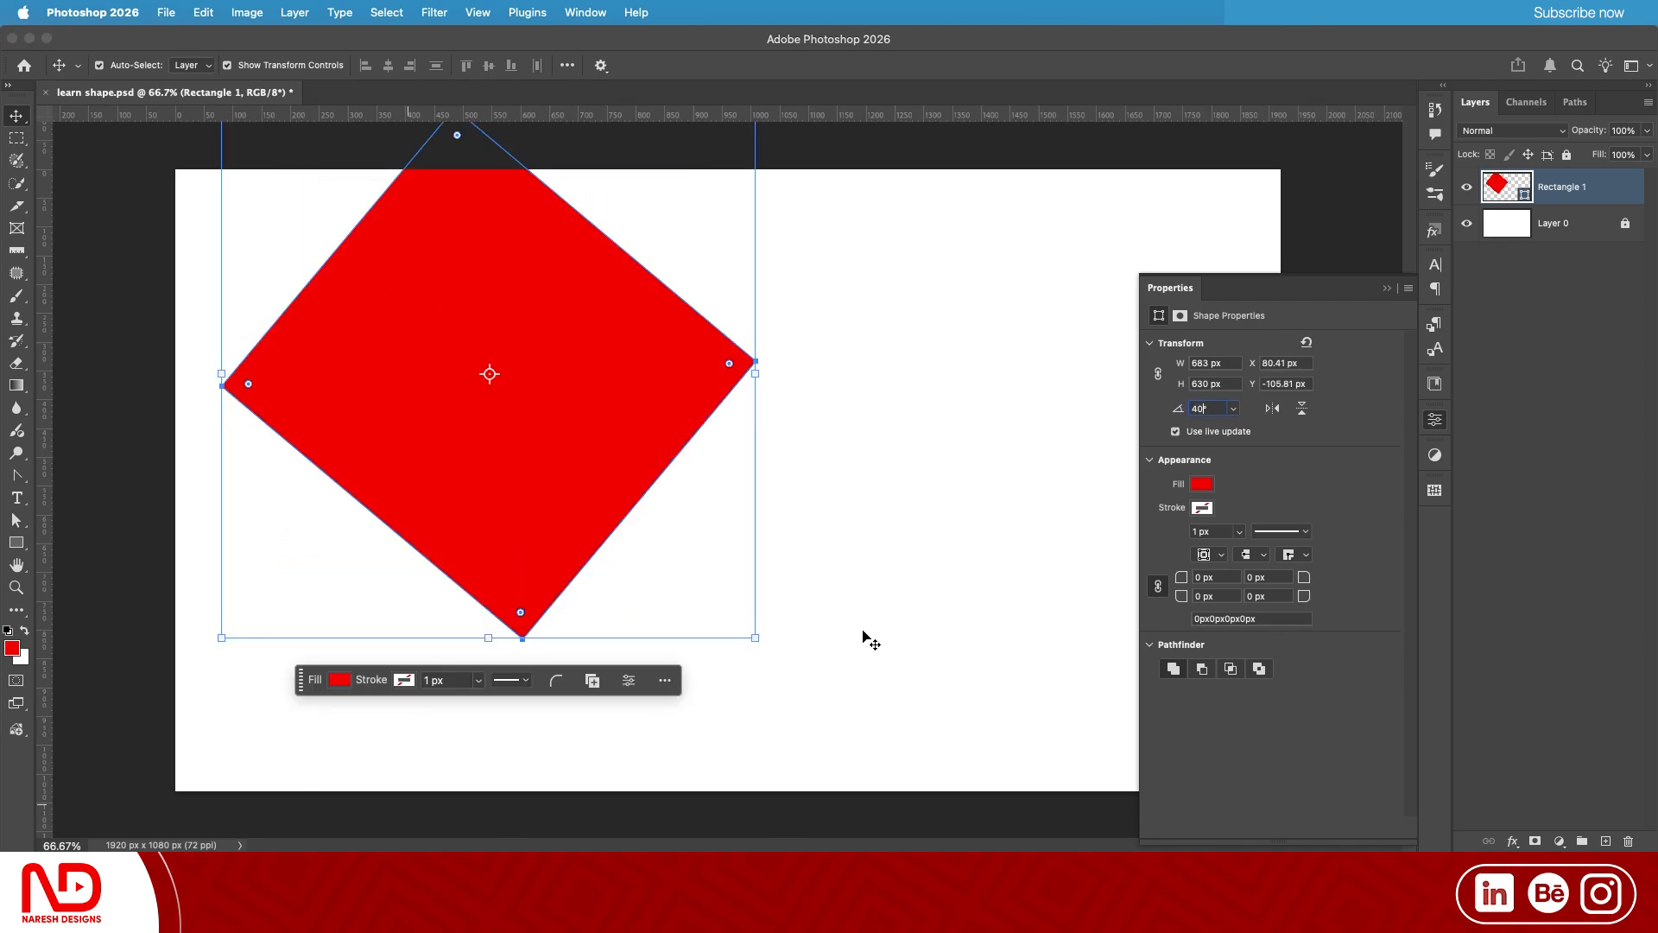
key("Return")
type("50")
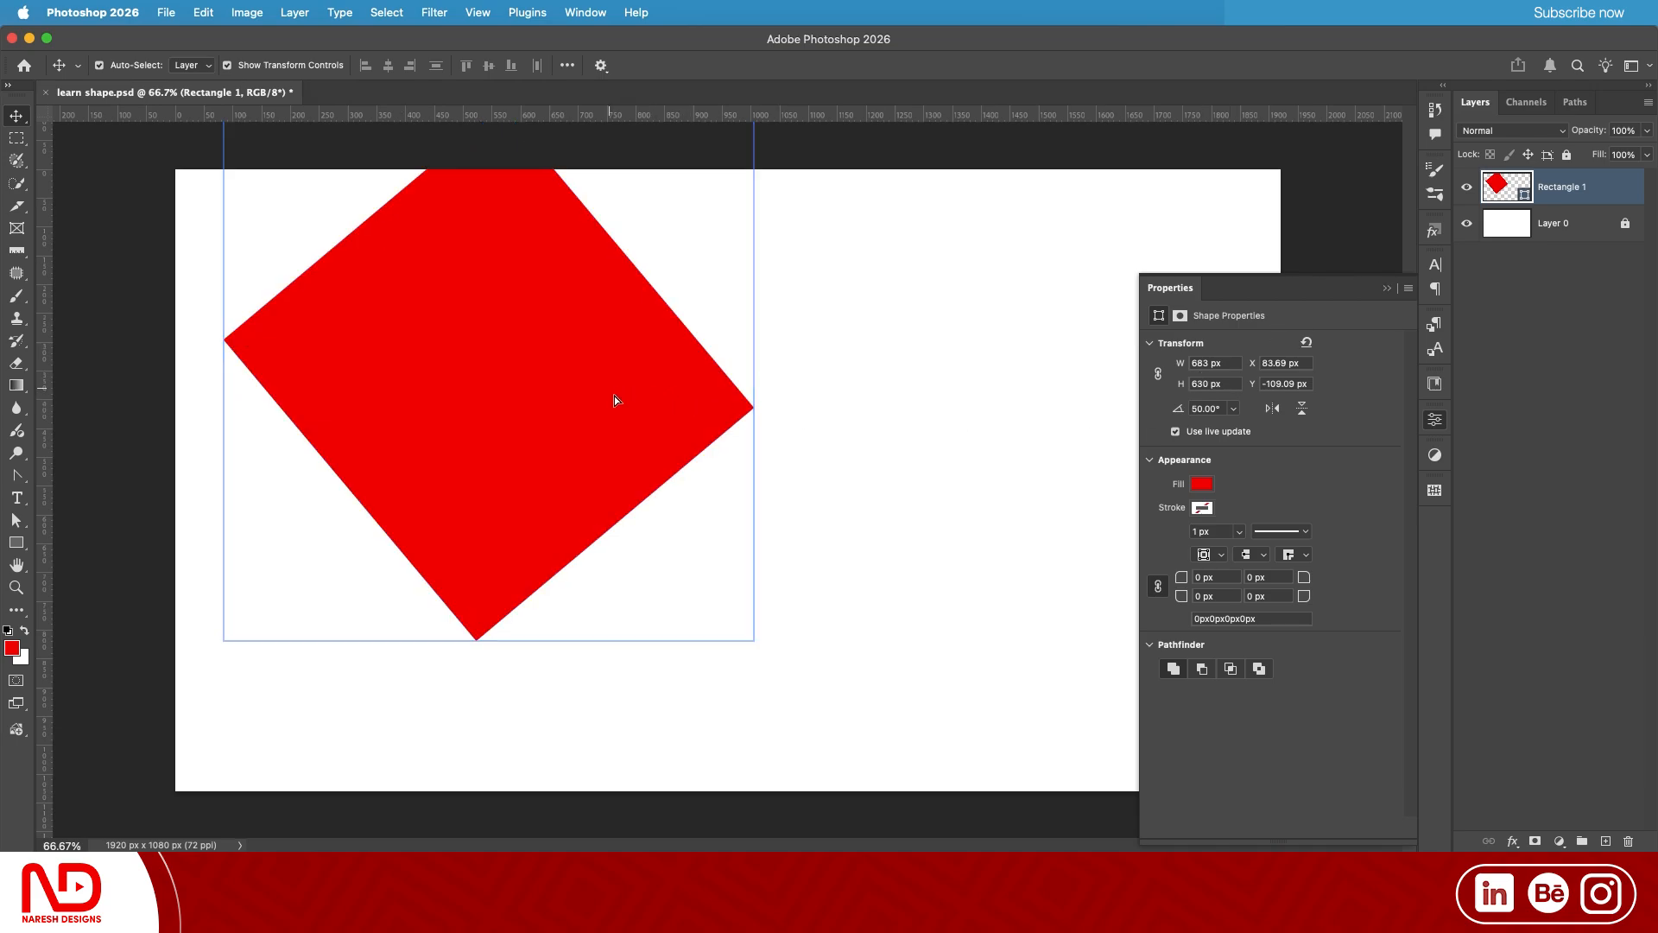
left_click_drag(614, 396, 704, 527)
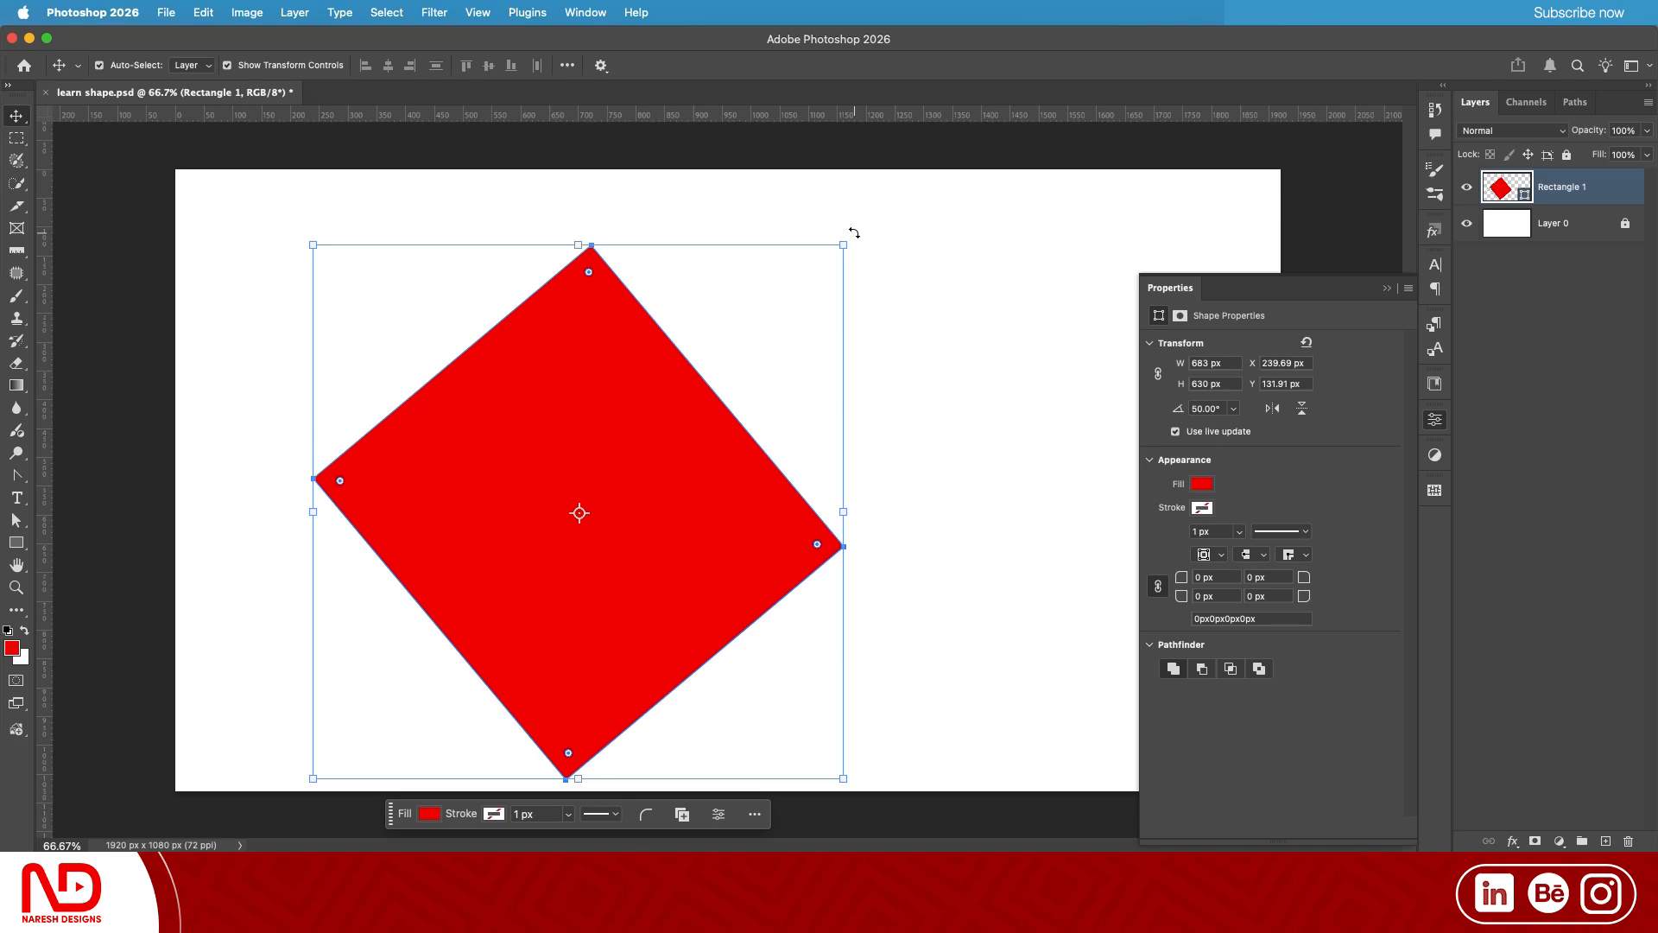
Rotate the rectangle freehand about its centre, and about a reference point placed near its upper corner
left_click_drag(854, 233, 890, 415)
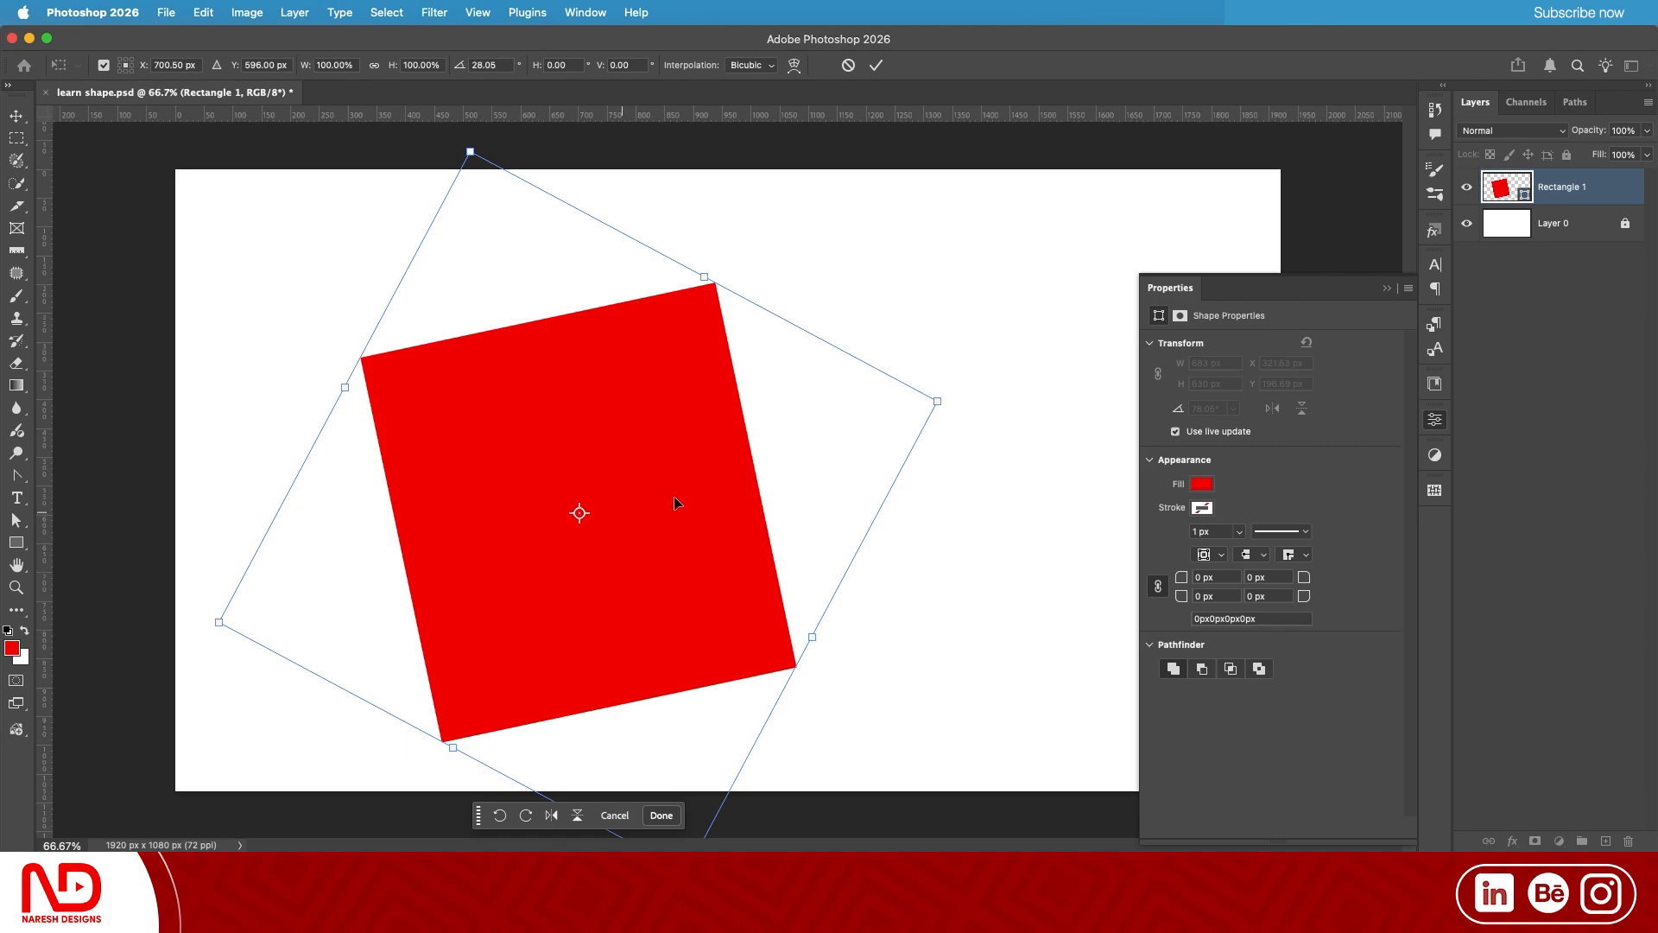
left_click_drag(954, 372, 880, 553)
left_click_drag(580, 513, 469, 294)
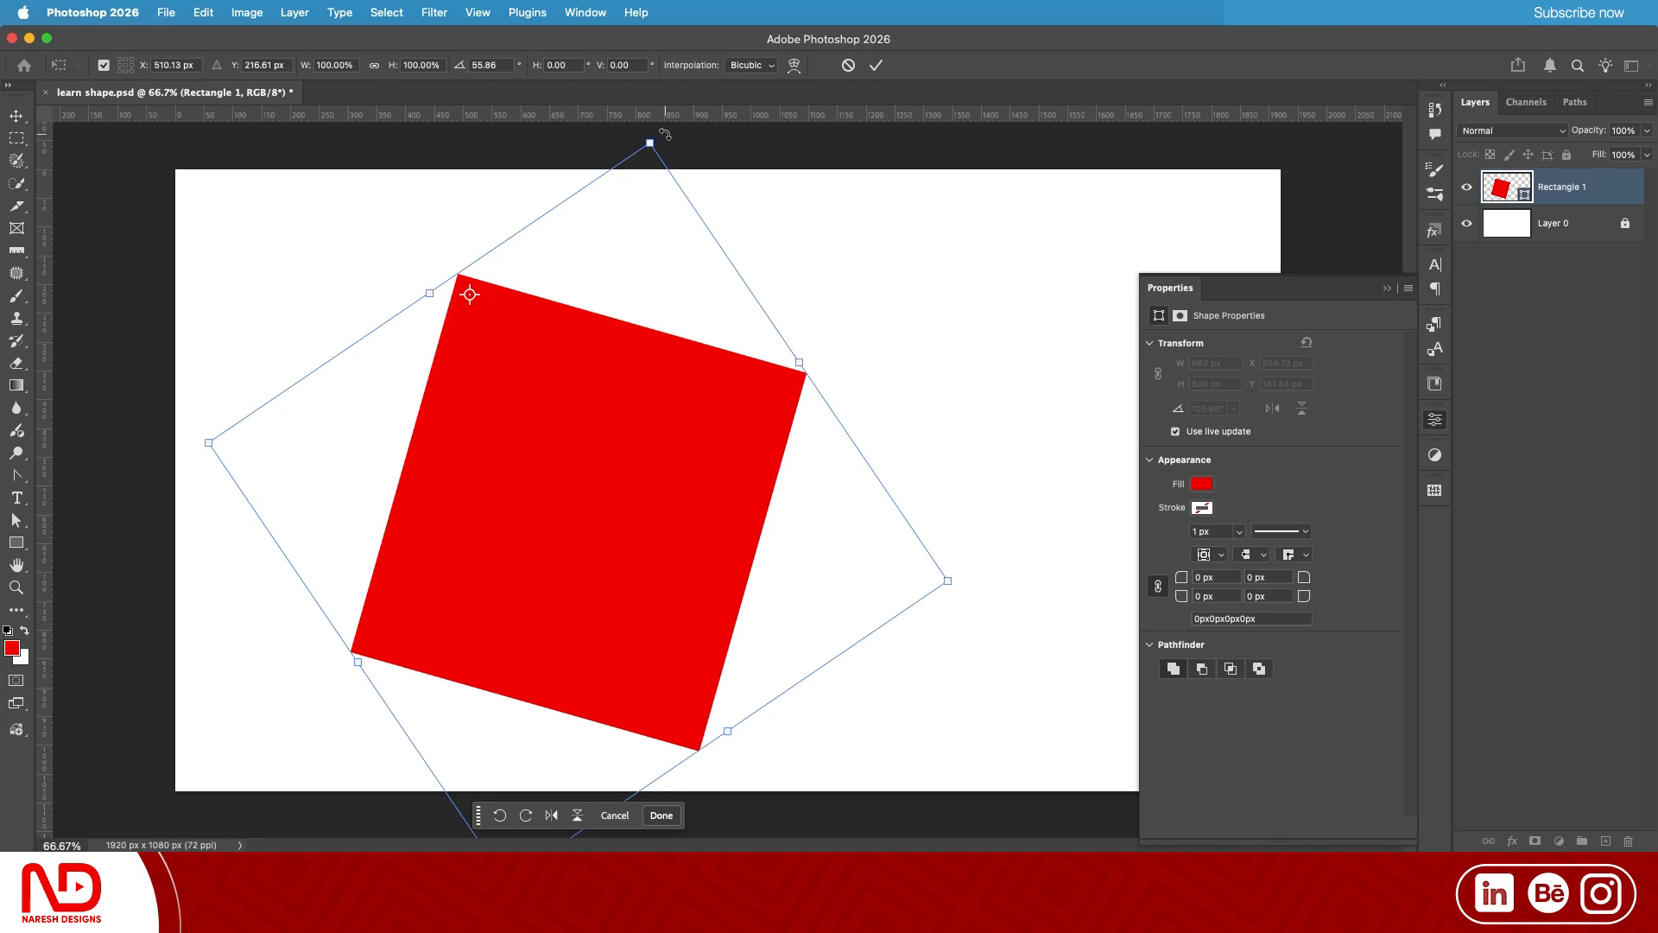
left_click_drag(664, 134, 547, 136)
Return the reference point to the rectangle's centre, rotate the shape to about -90.73°, and commit the transform
left_click_drag(470, 294, 661, 447)
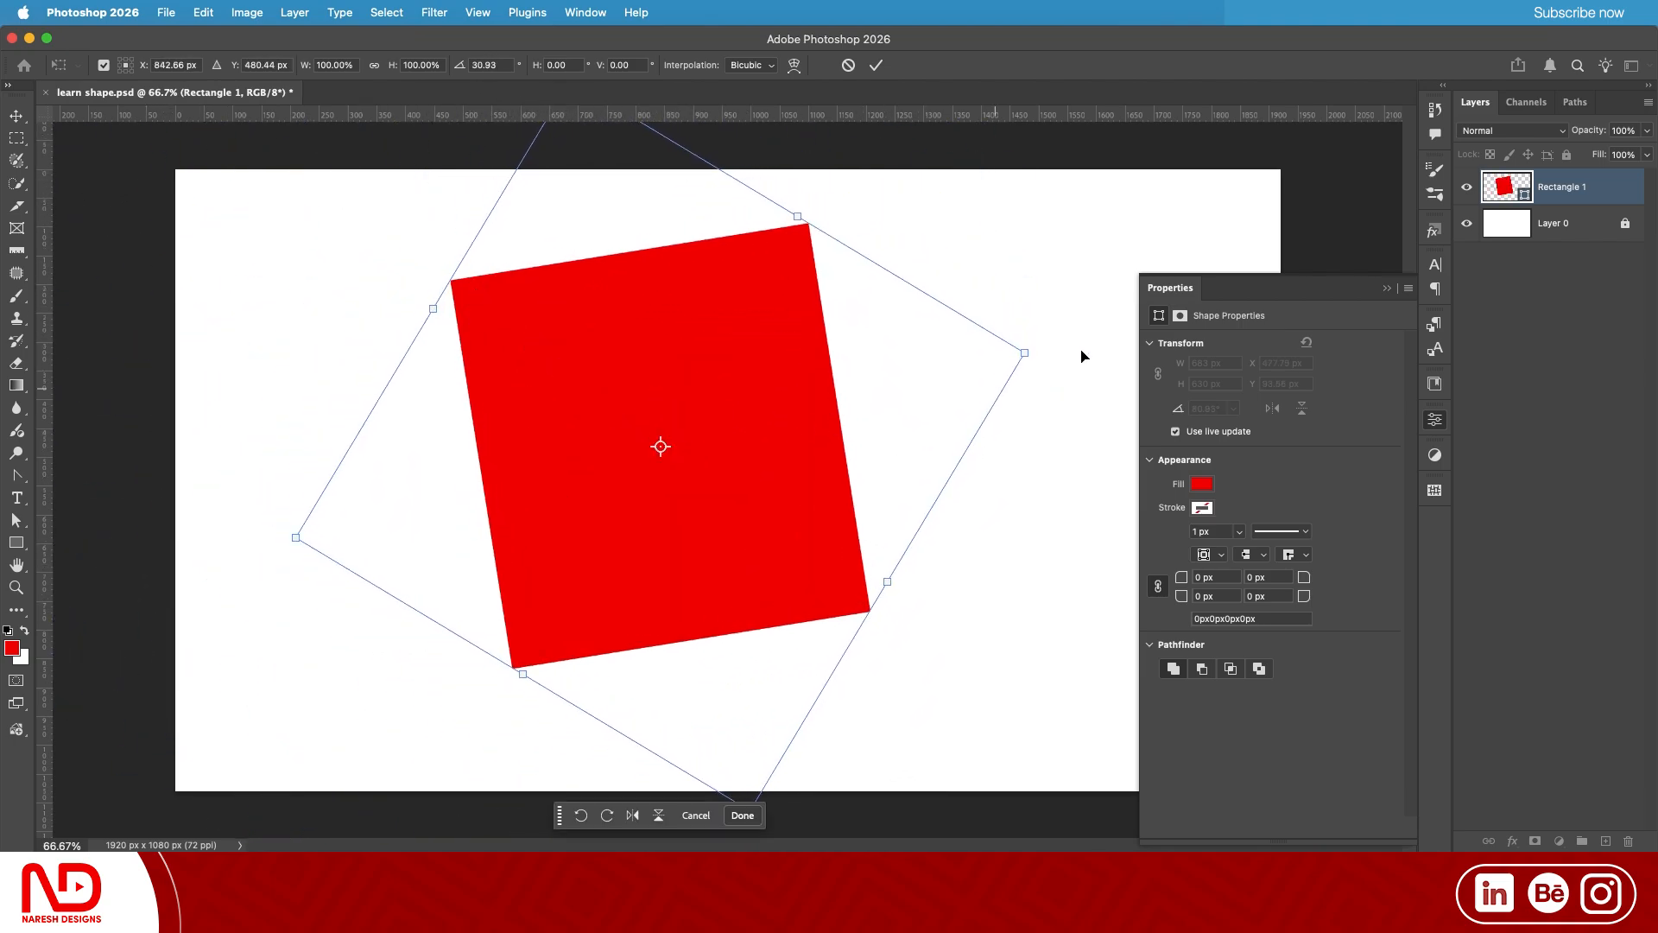
left_click_drag(1030, 357, 563, 456)
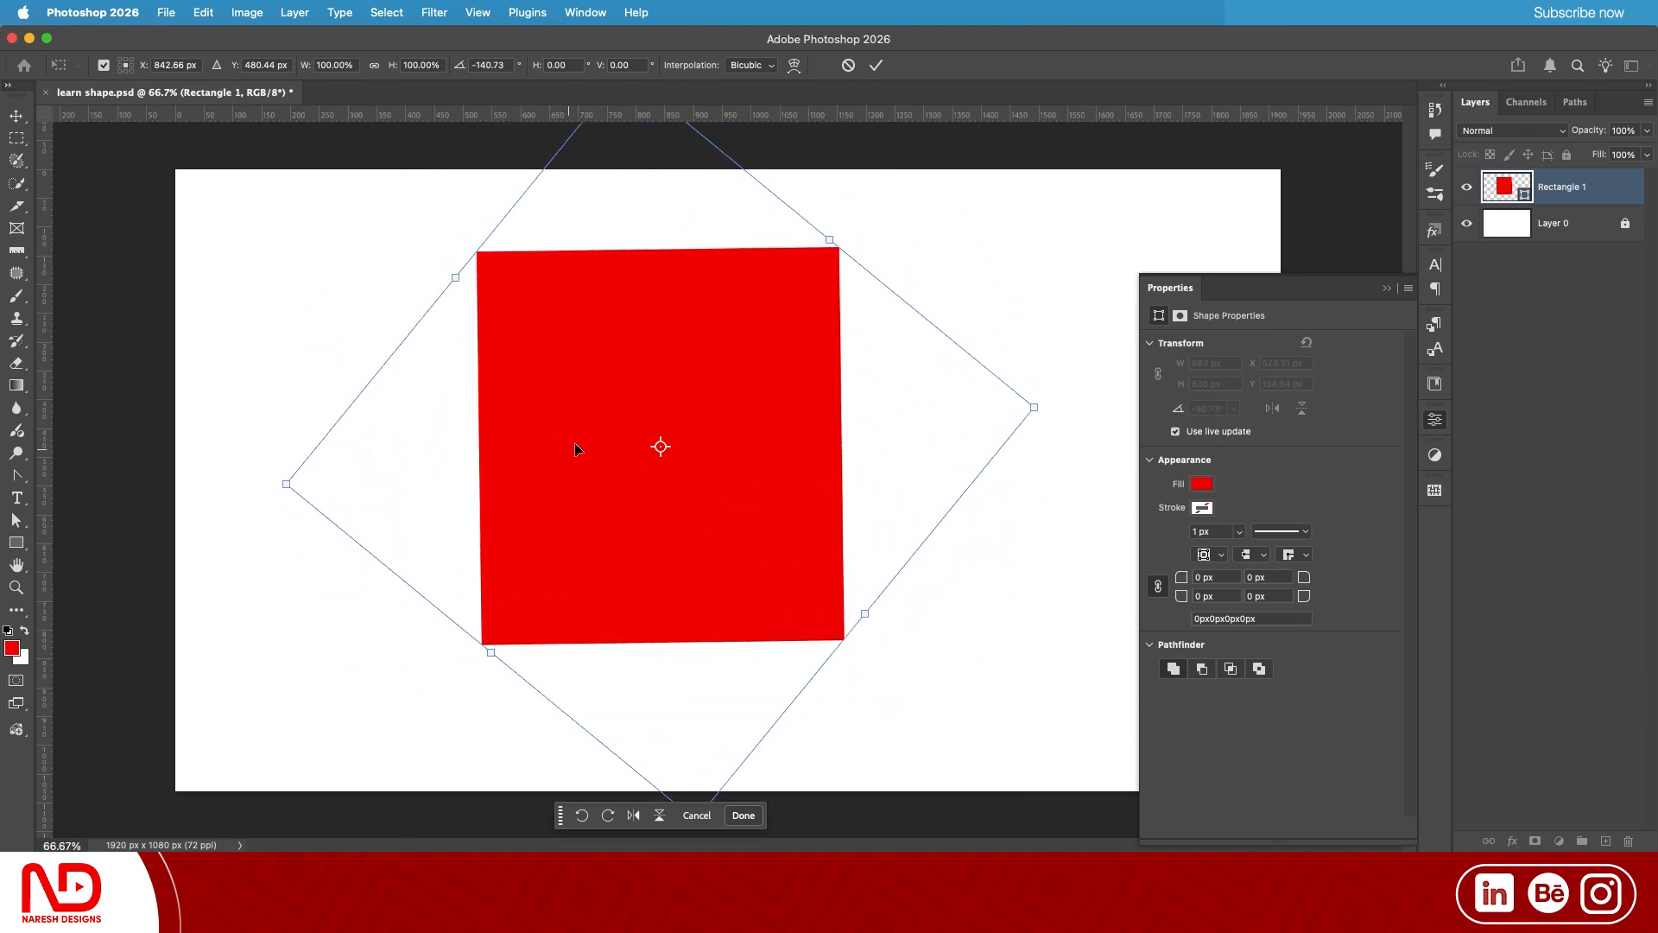
left_click(875, 65)
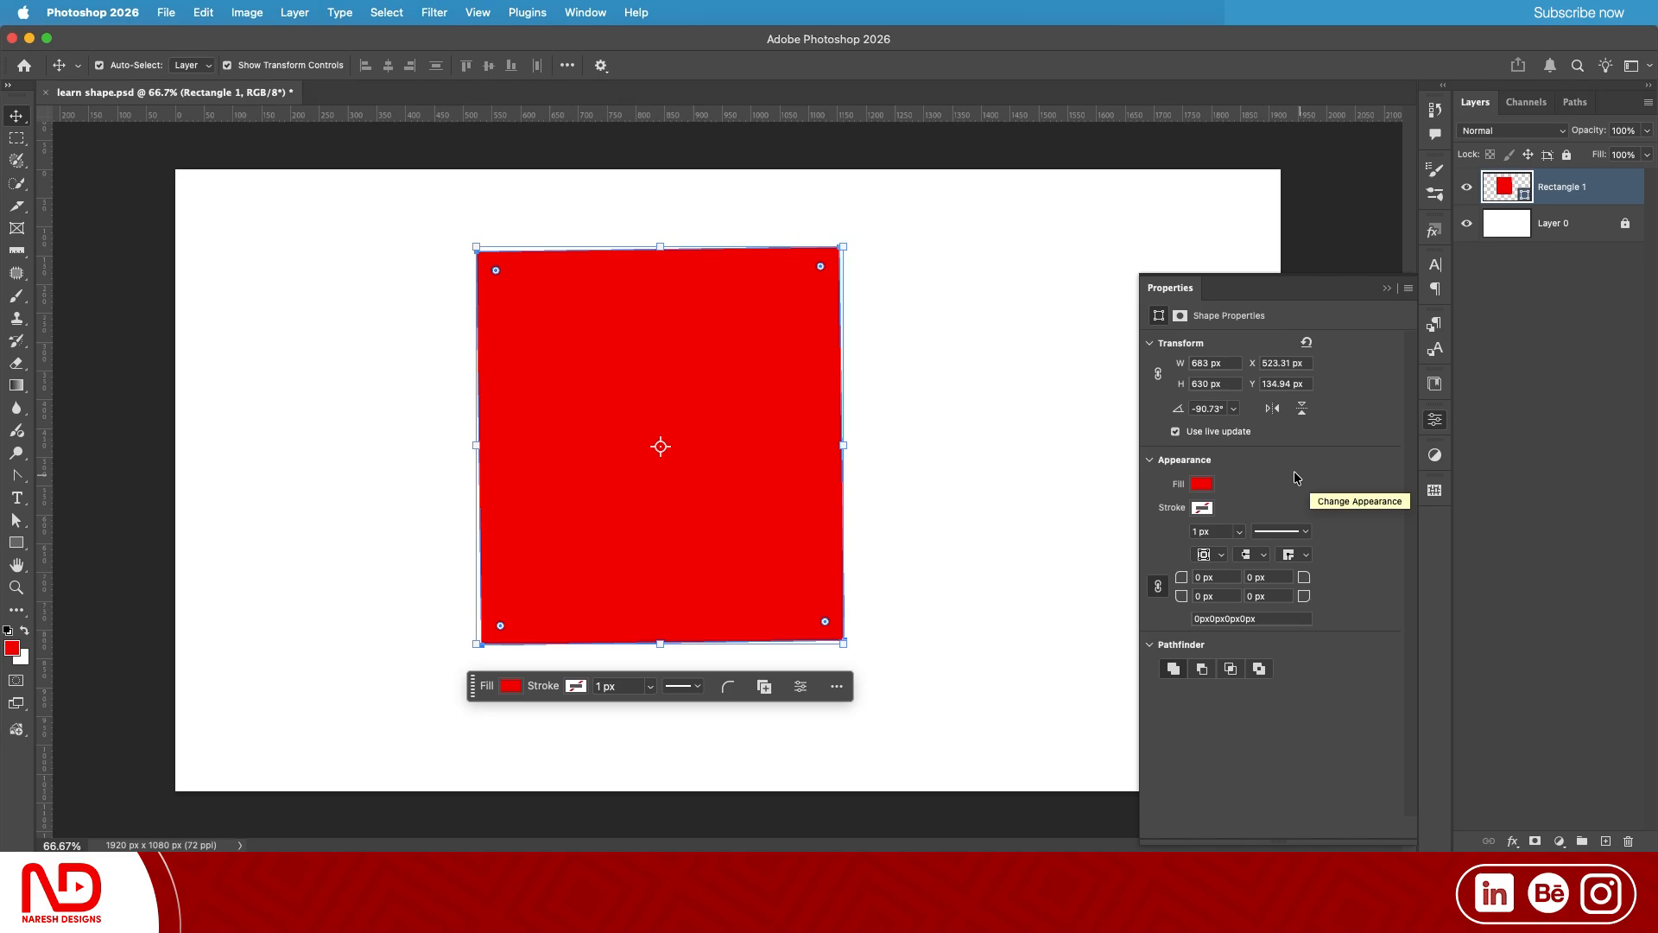
Try several recently used colours as the rectangle's fill, from green through blue, orange and black to brown
left_click(1200, 485)
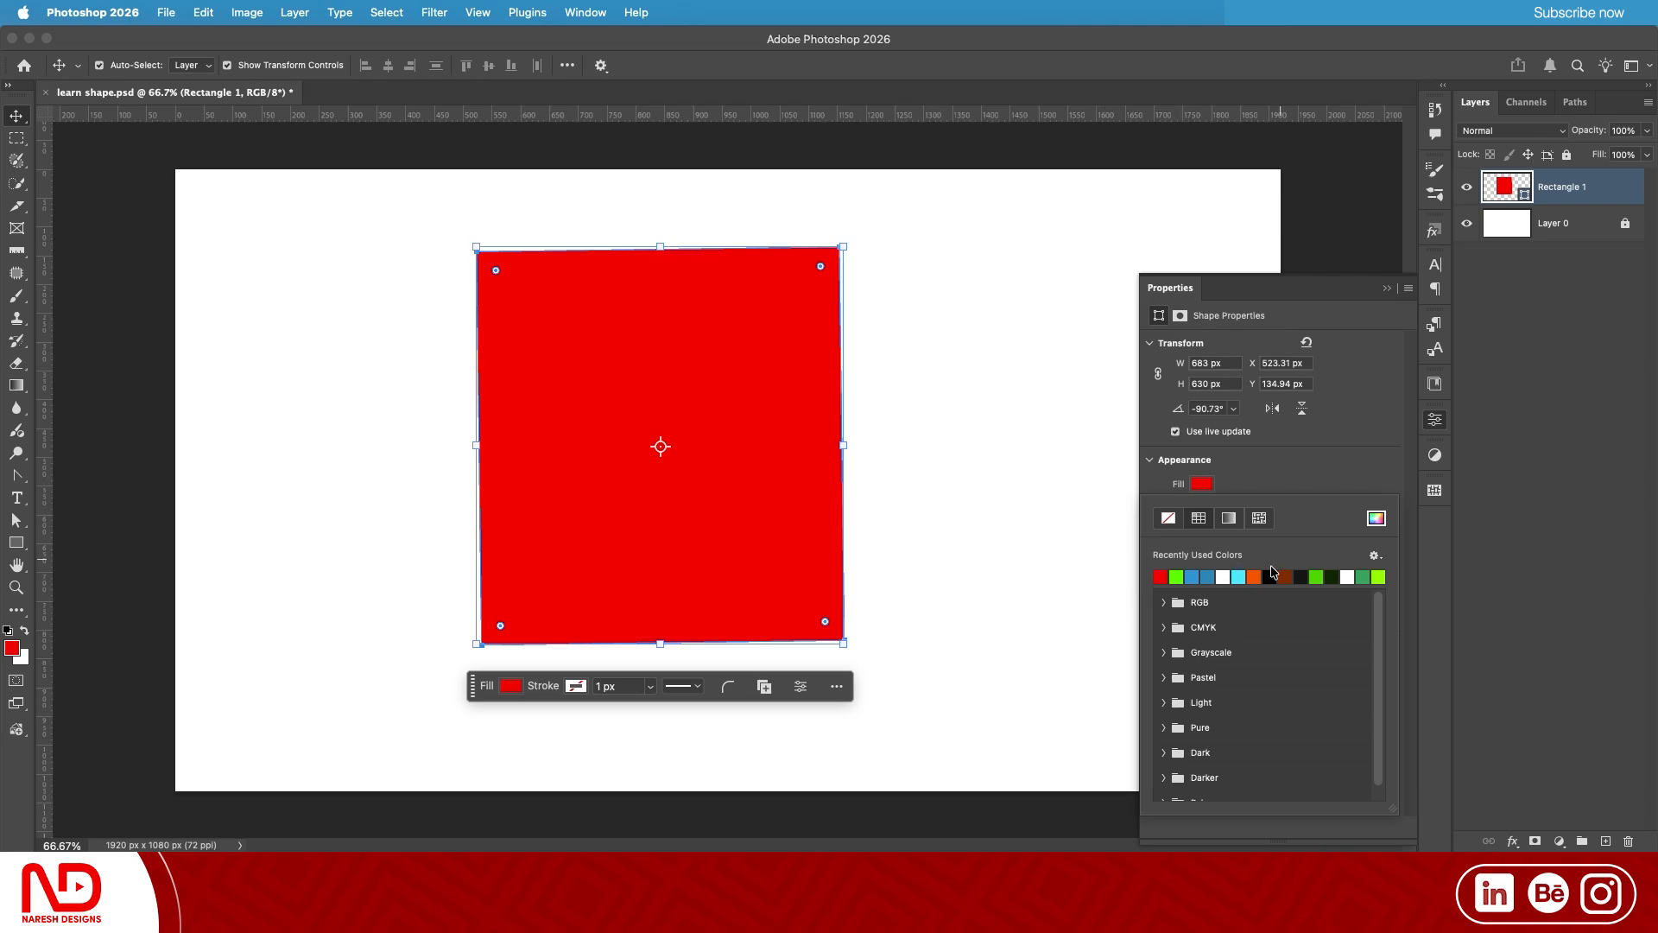
left_click(1178, 577)
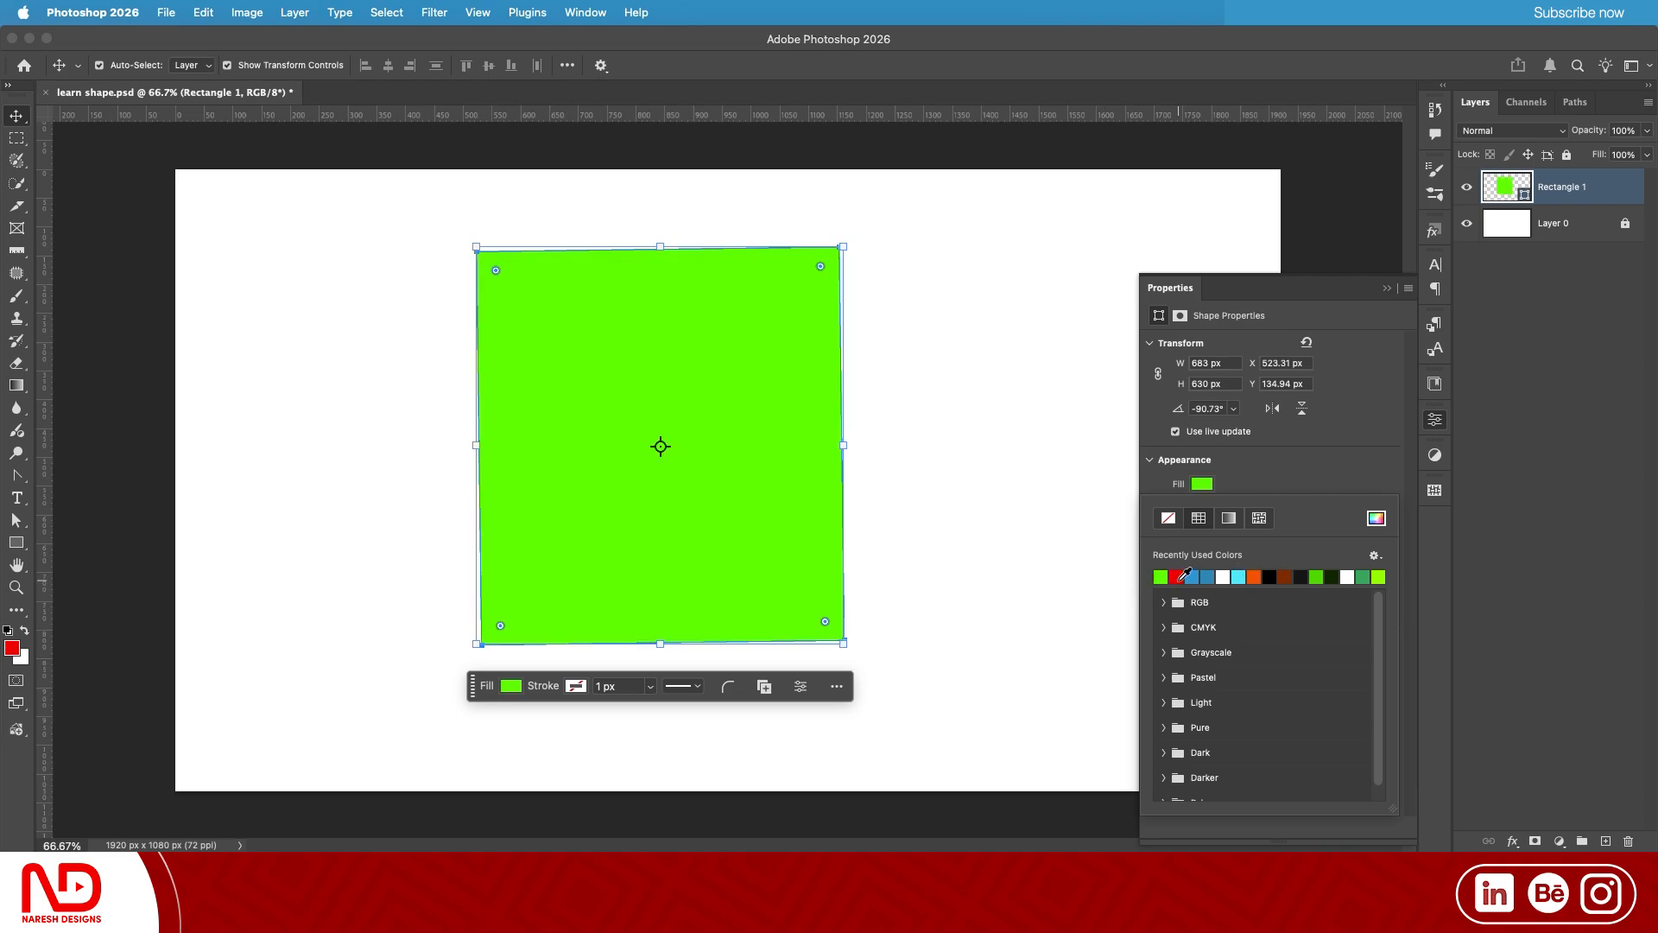
left_click(1192, 577)
left_click(1223, 577)
left_click(1222, 577)
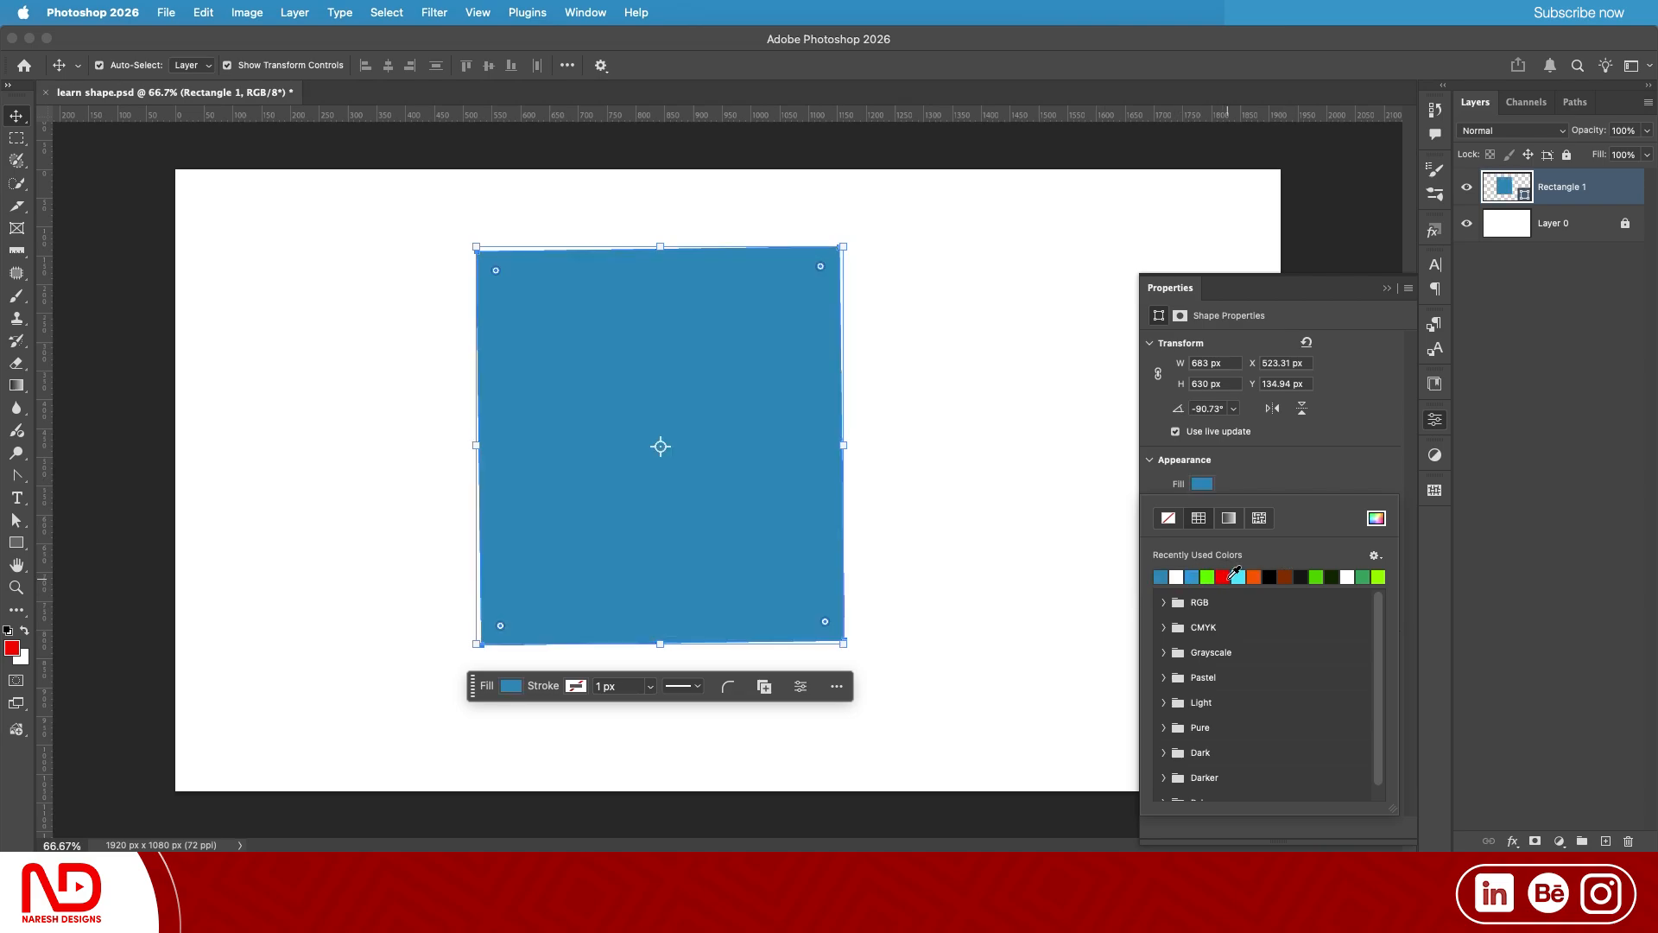
left_click(1238, 577)
left_click(1253, 577)
left_click(1269, 577)
left_click(1284, 576)
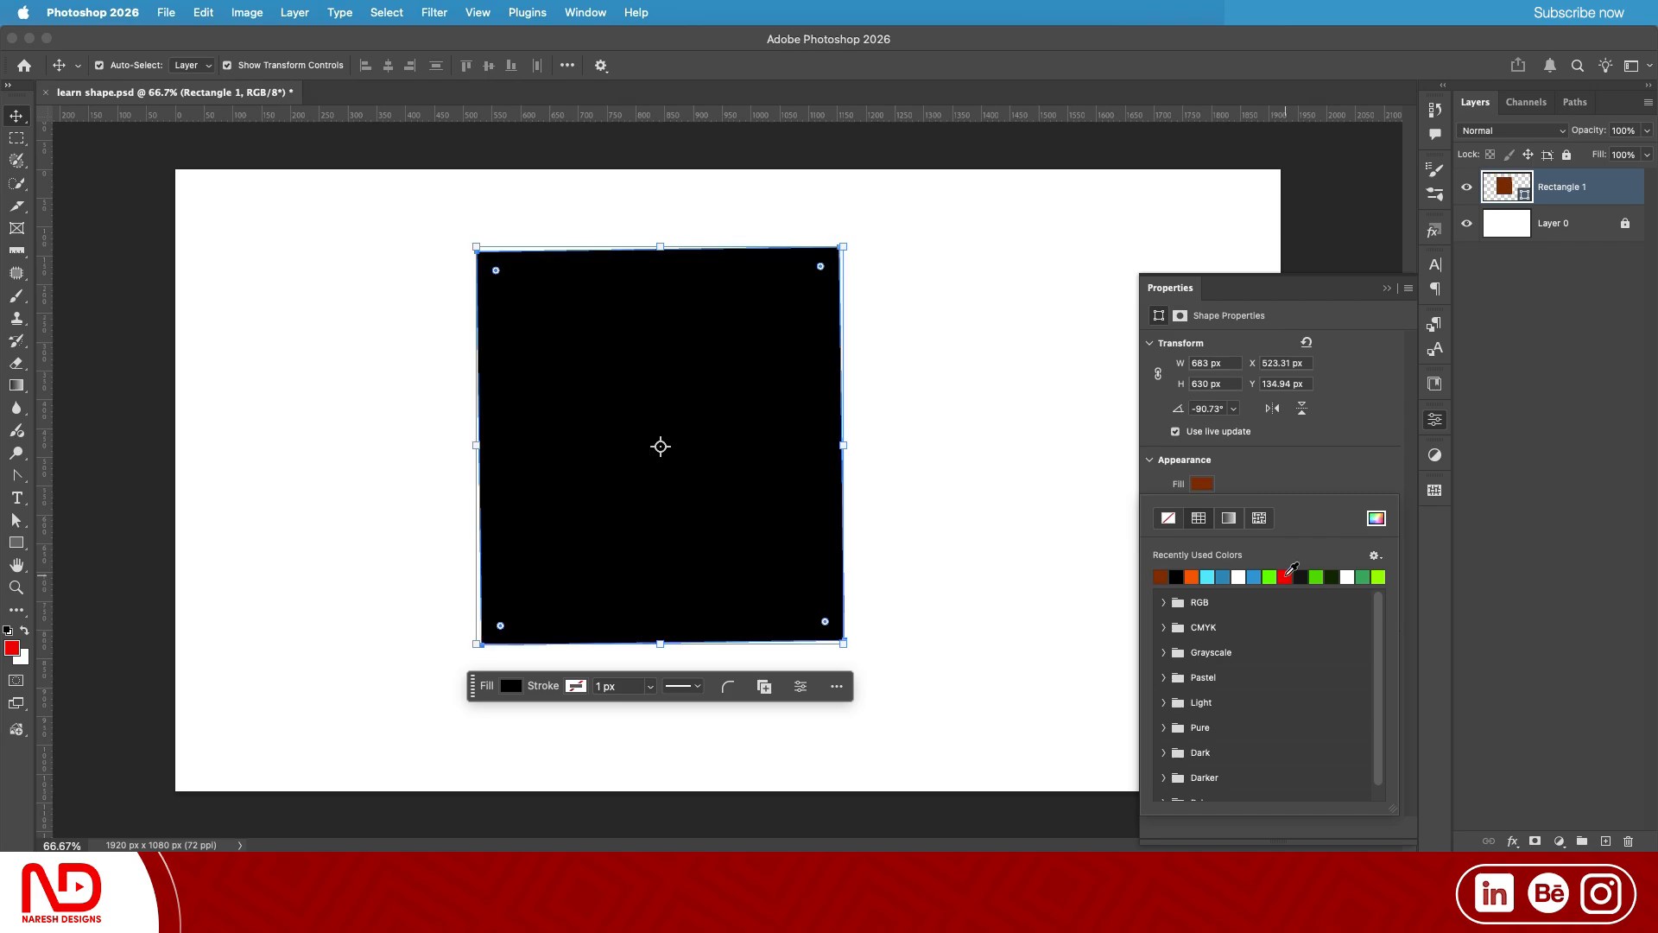
Pick the custom dark green 295200 as the rectangle's solid fill colour
left_click(1374, 519)
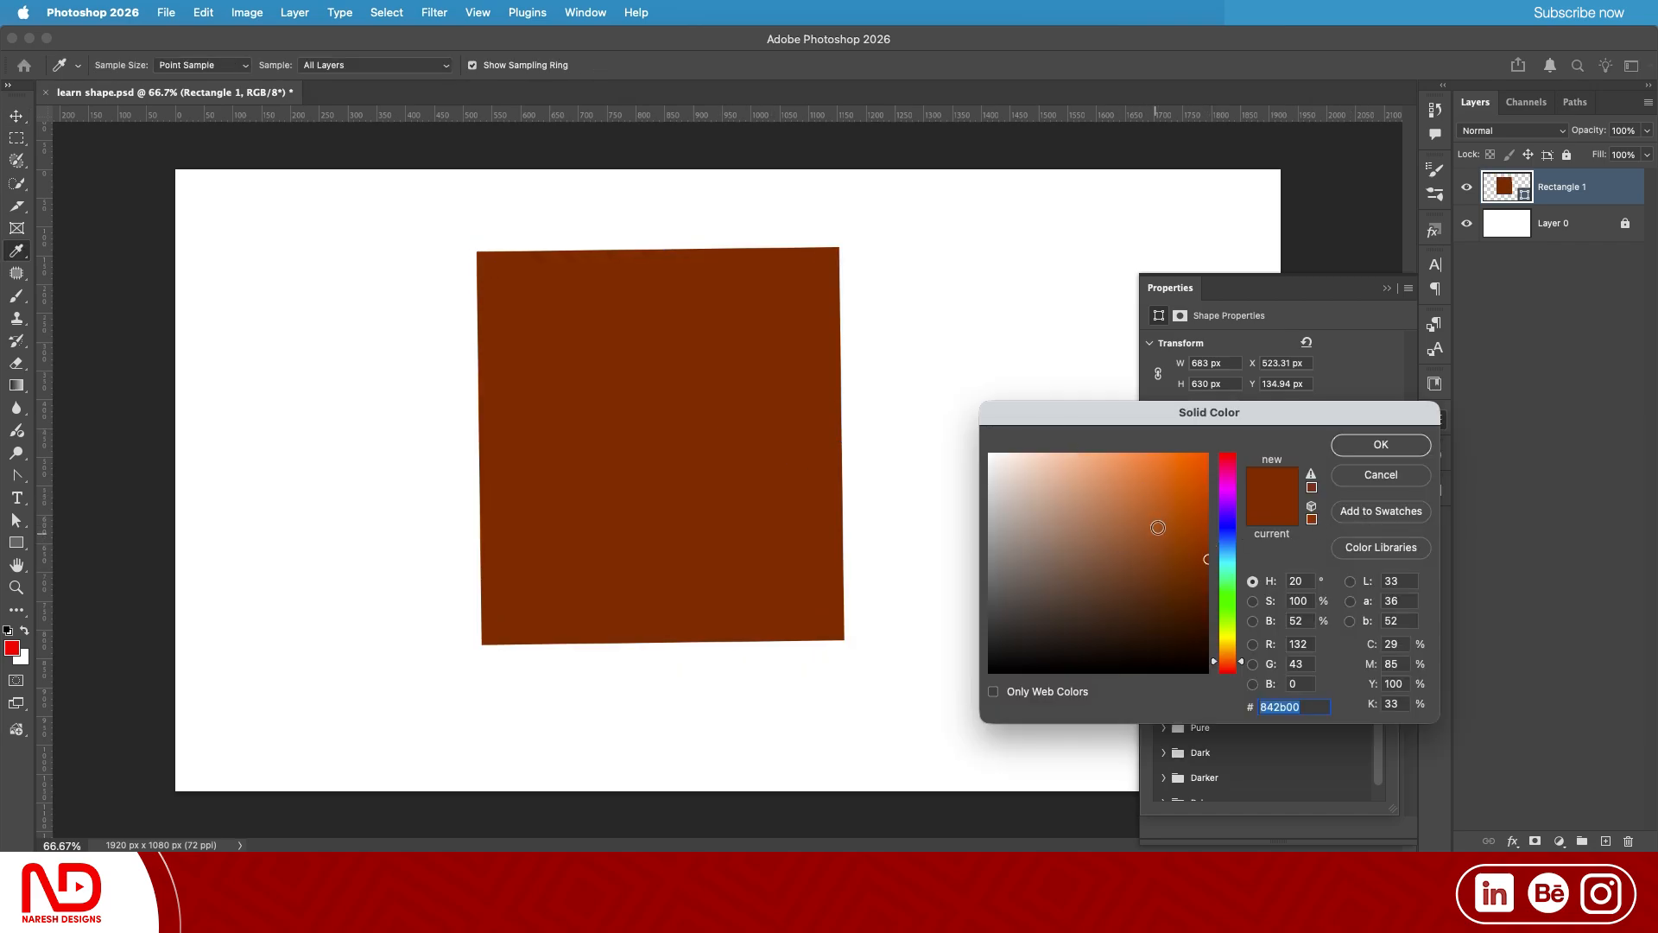
mouse_move(1157, 527)
left_mouse_down()
mouse_move(1198, 440)
mouse_move(1227, 531)
mouse_move(1226, 618)
left_mouse_up()
left_click(1207, 602)
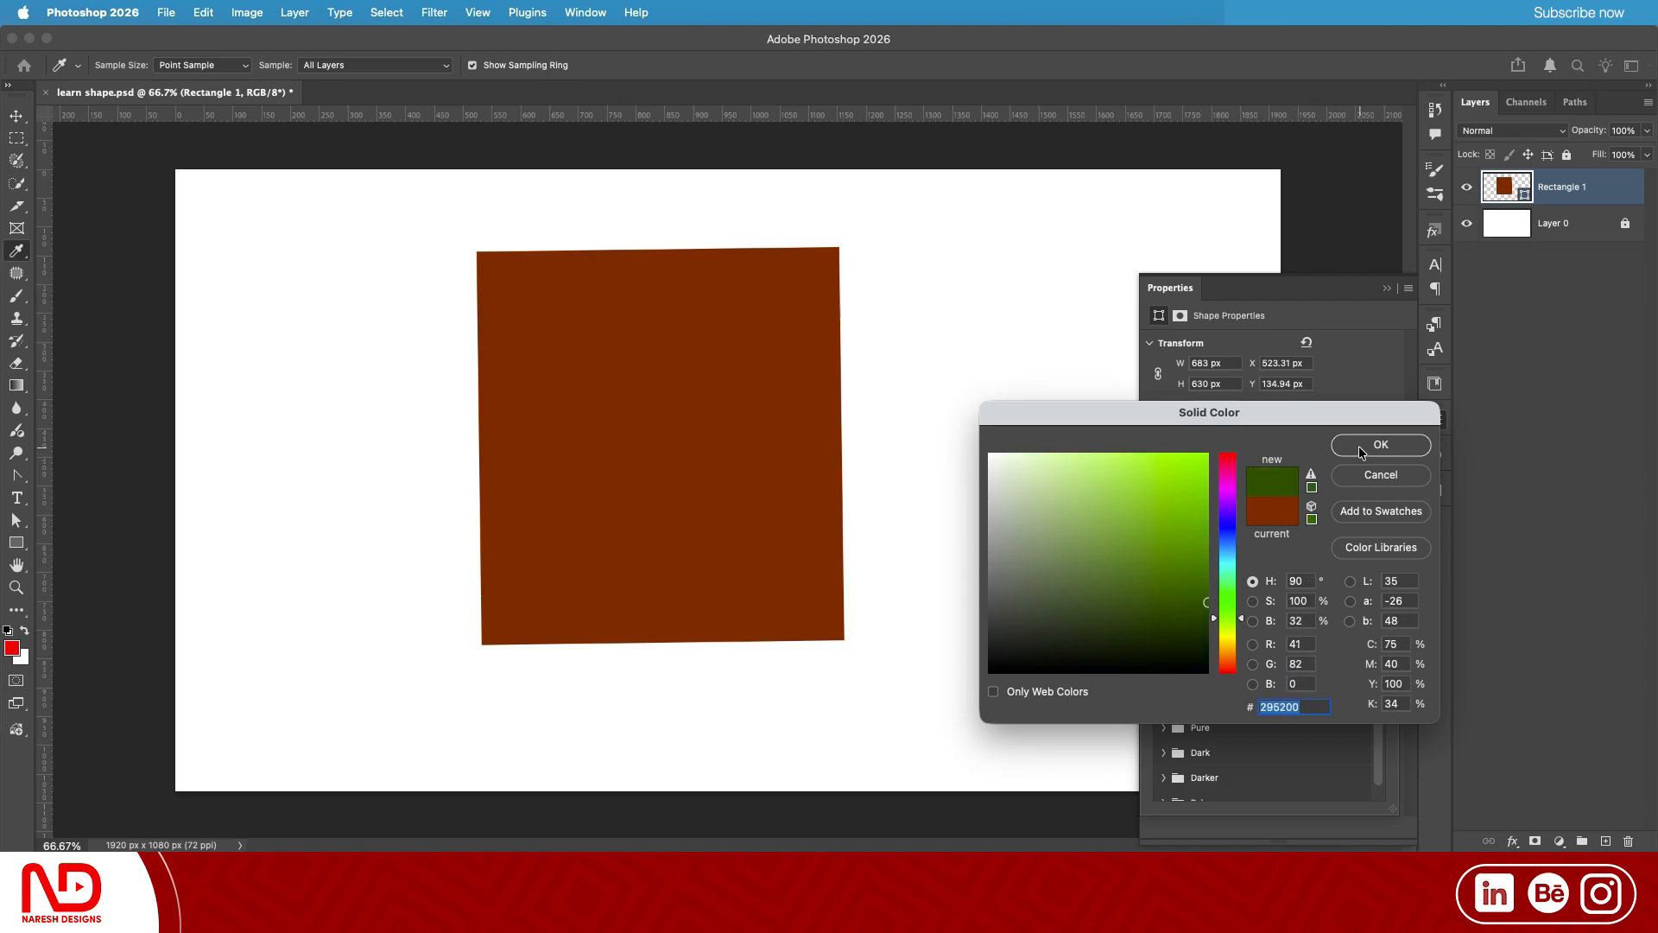
left_click(1359, 445)
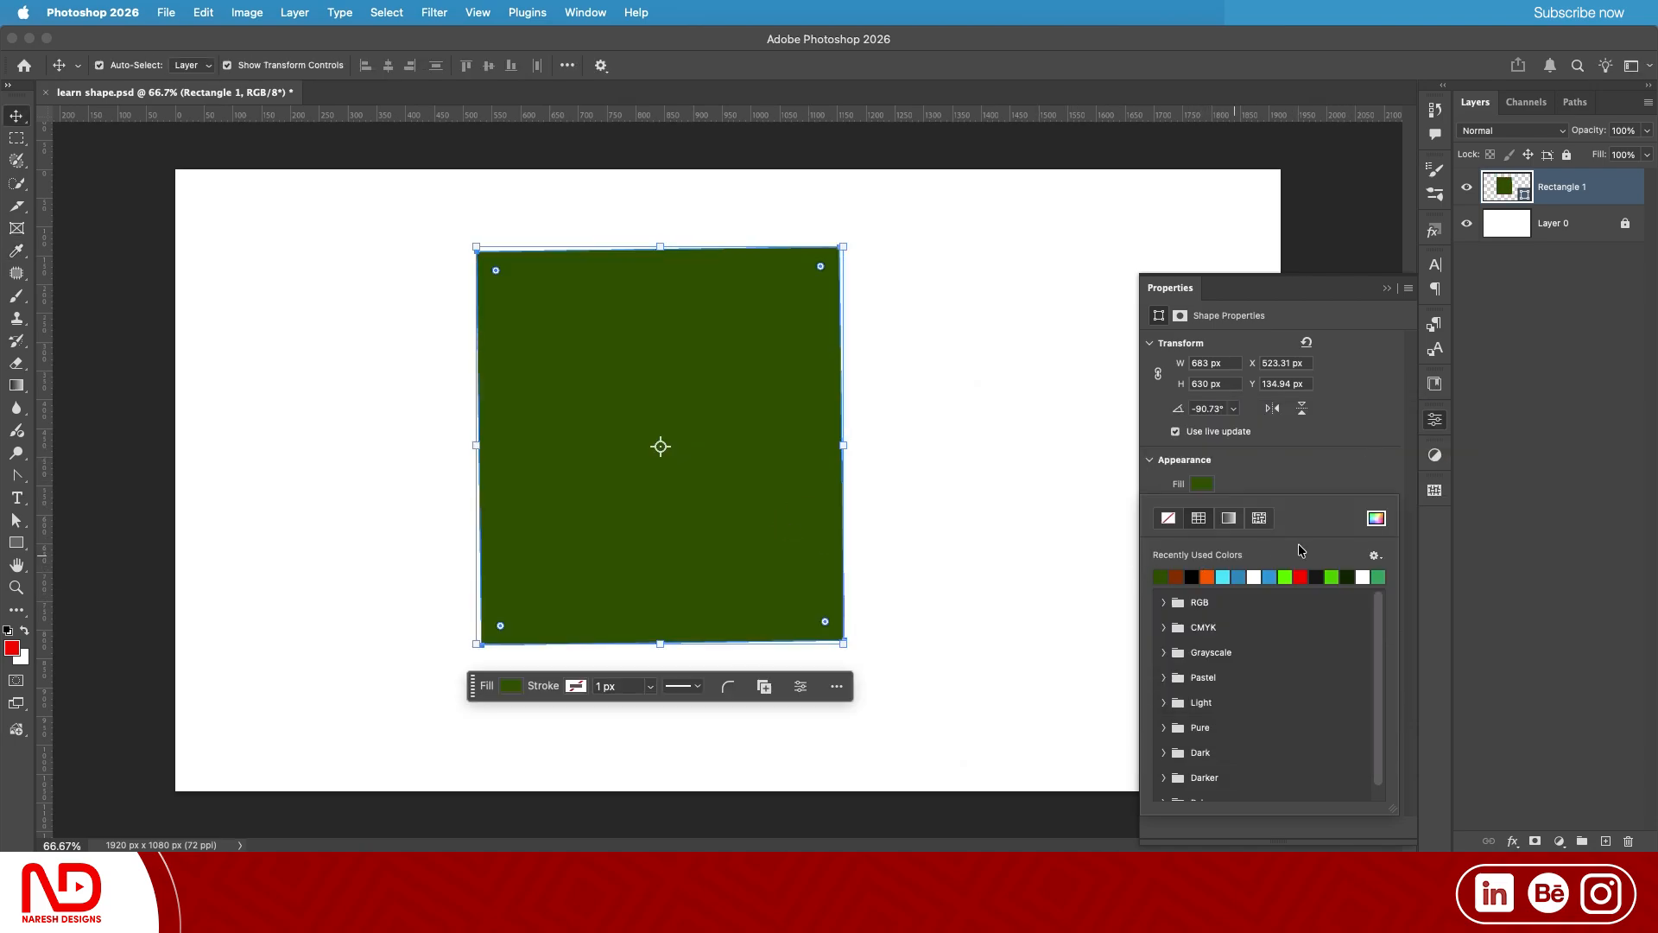
Switch the rectangle's fill to a linear gradient and set its black colour stop to red ff0000
left_click(1229, 519)
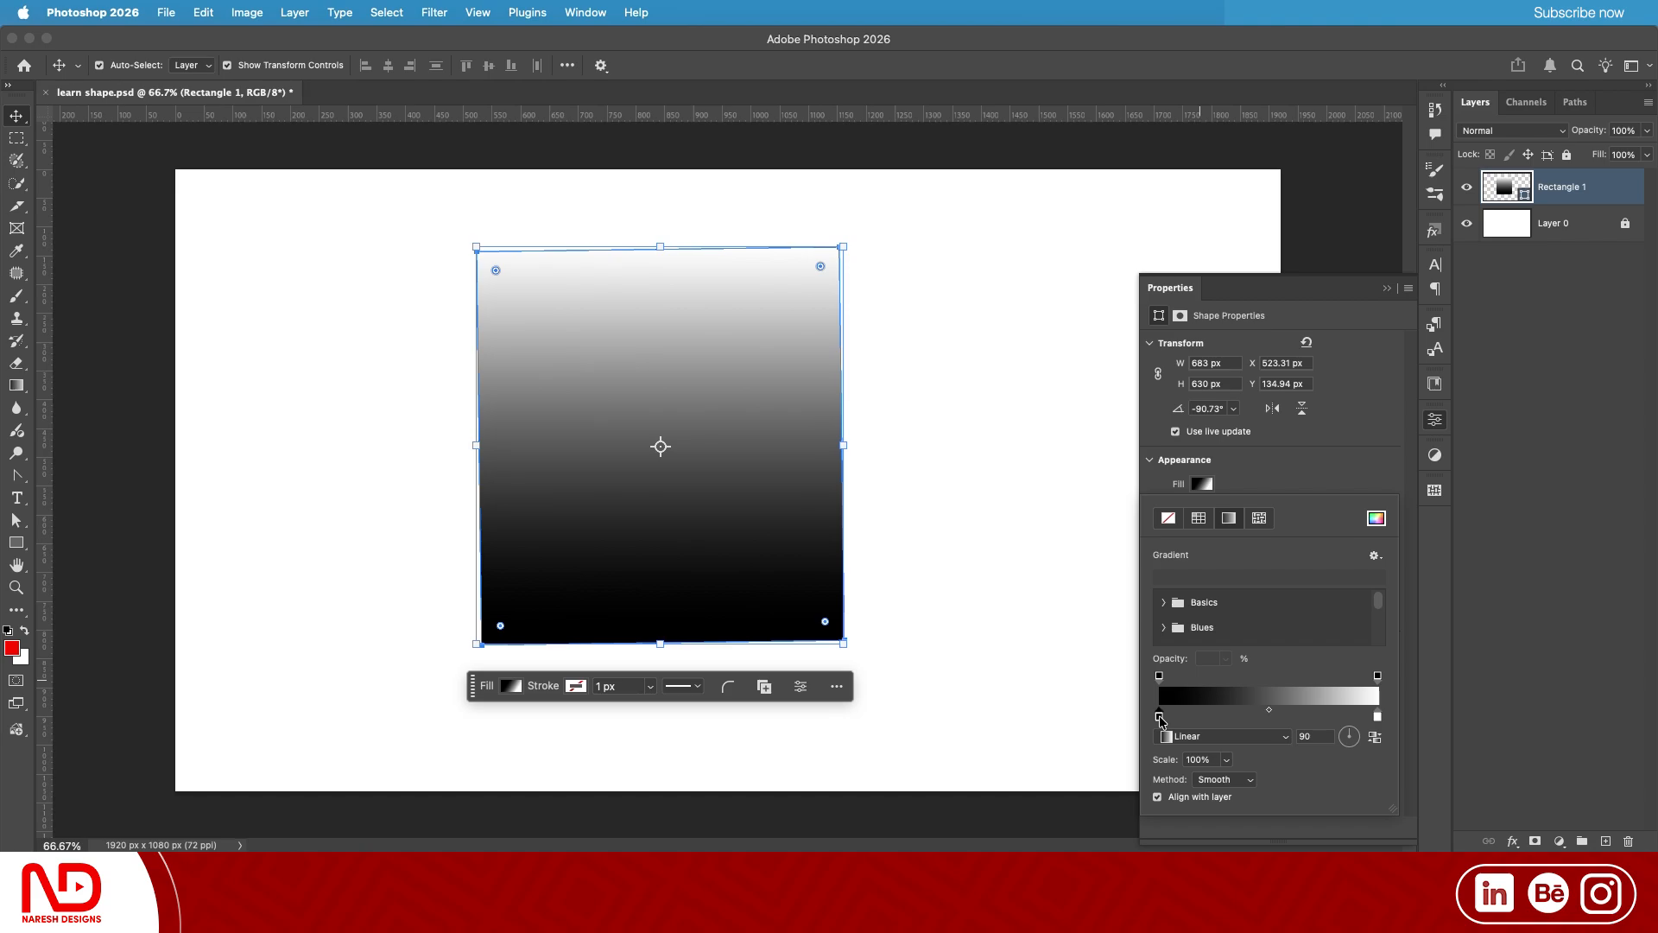
double_click(1159, 718)
left_click_drag(1121, 544, 1211, 451)
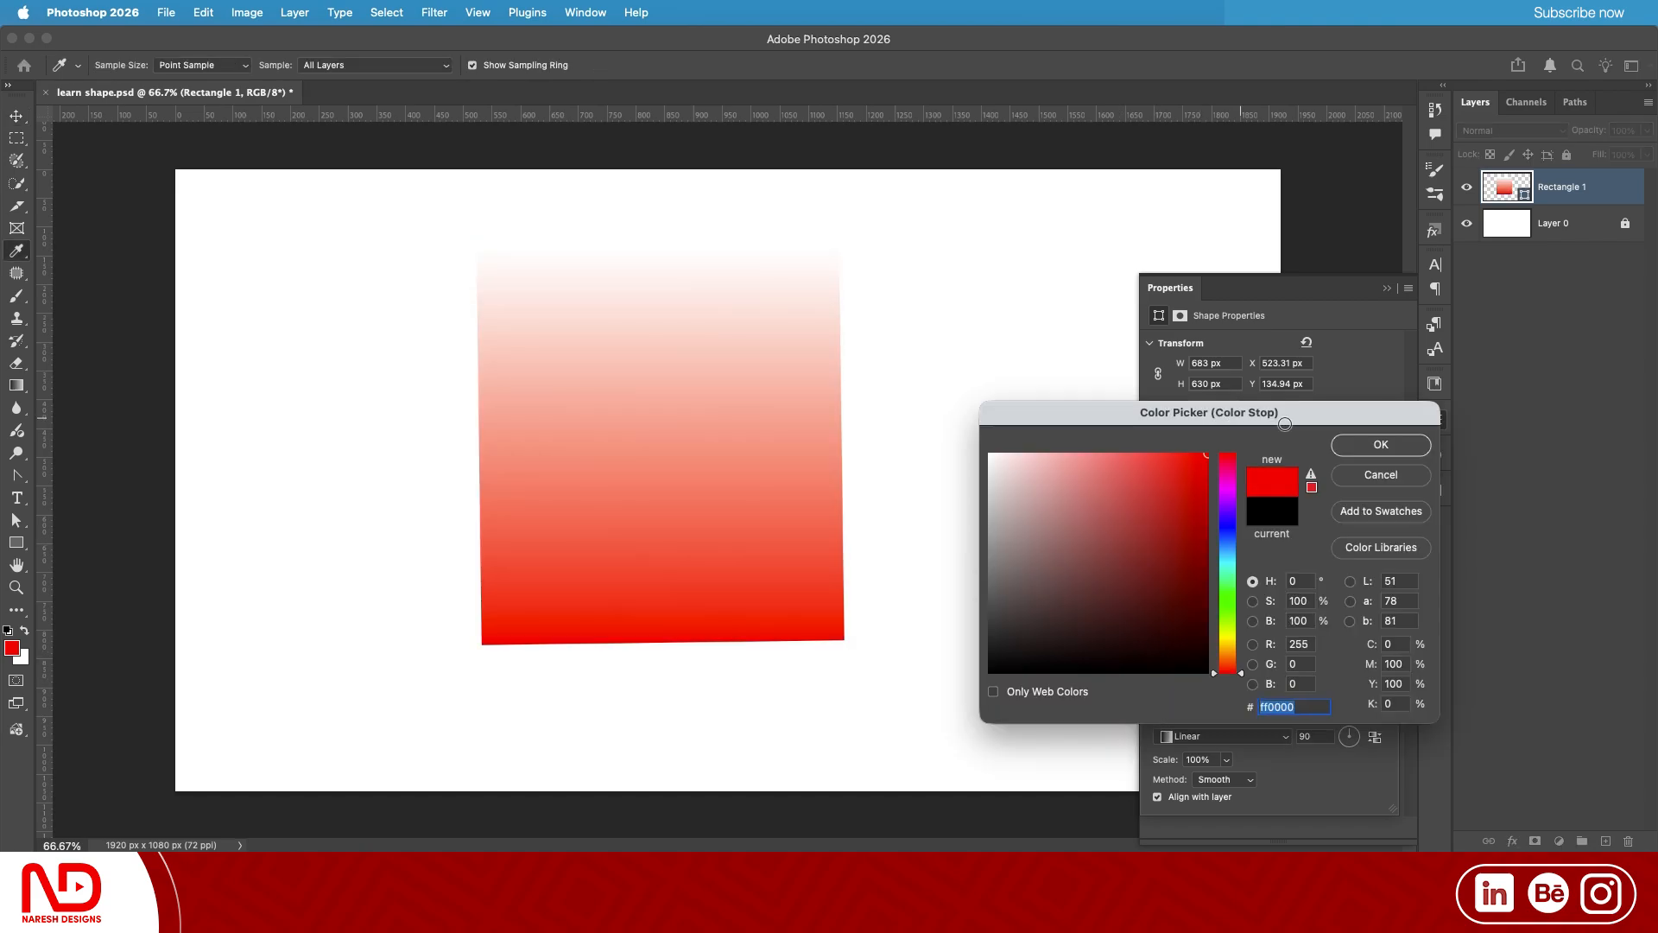
left_click(1357, 449)
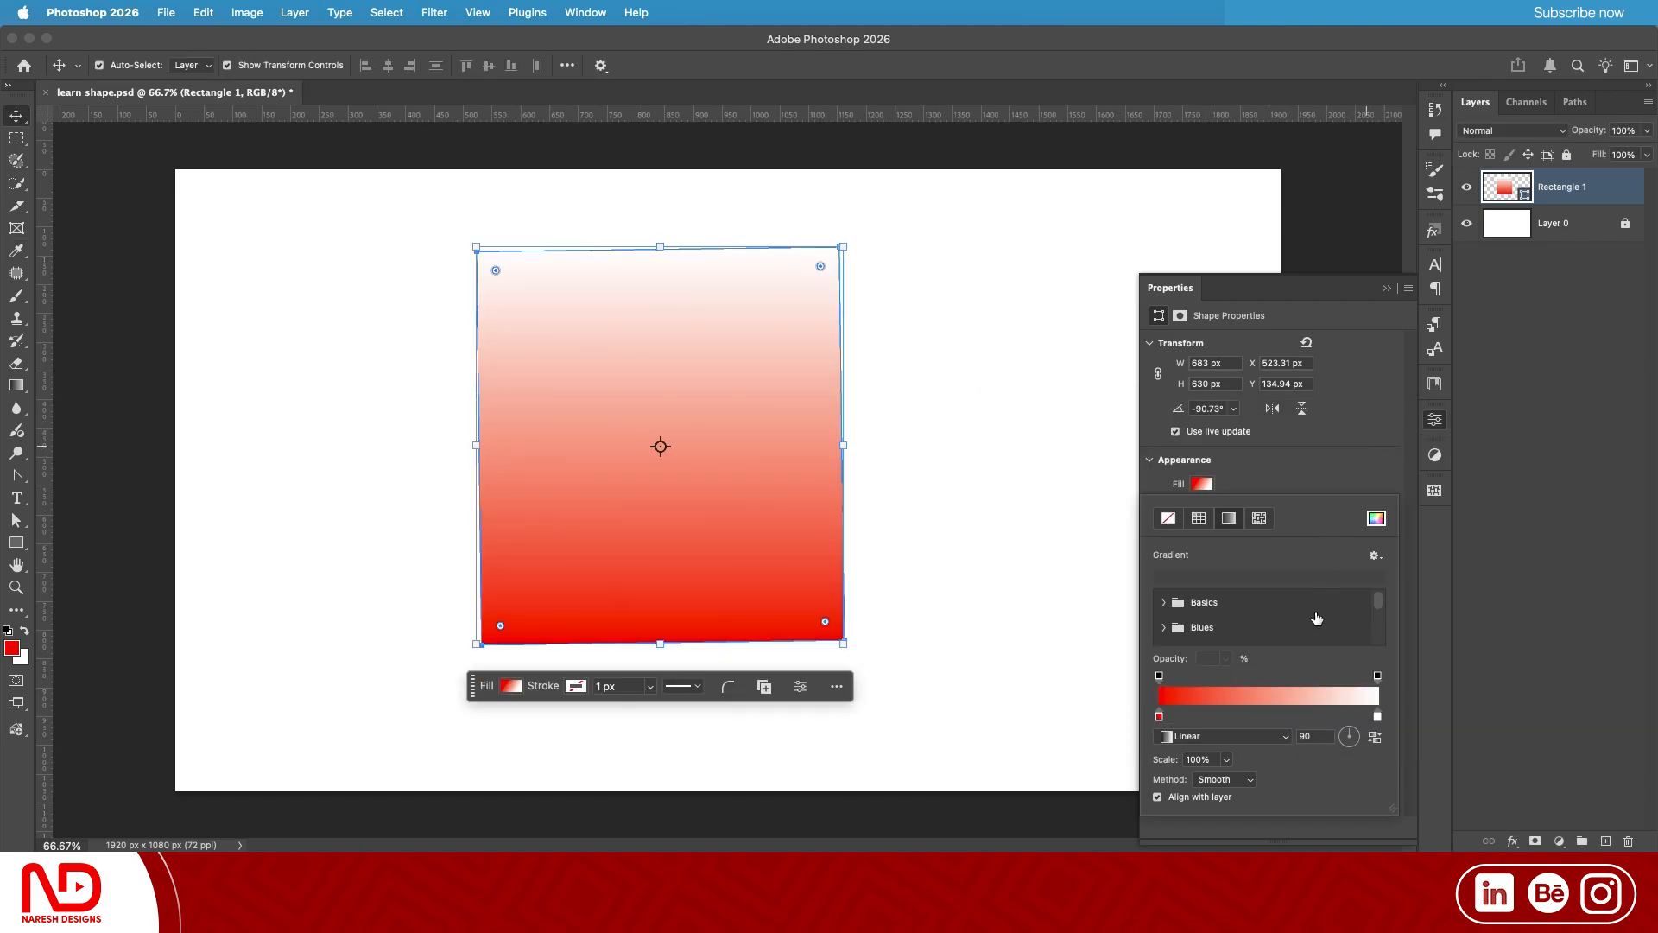
Set the gradient's white end colour stop to green 00ff60 and close the fill options
double_click(1377, 719)
left_click_drag(1156, 562, 1217, 425)
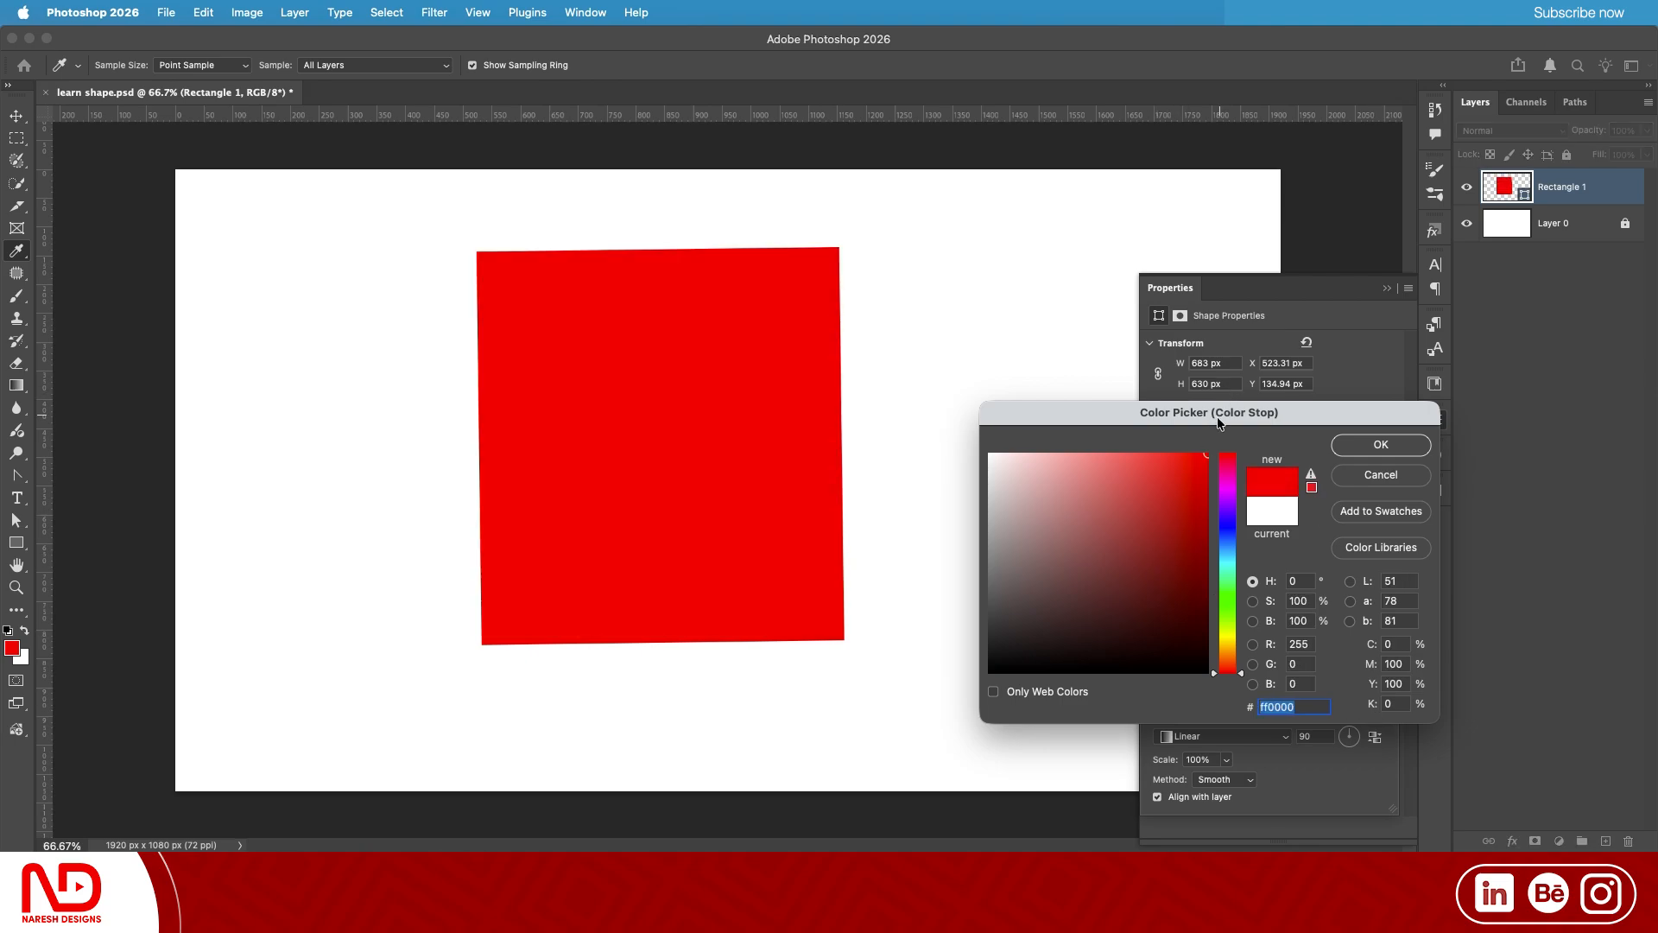
left_click_drag(1226, 670, 1227, 586)
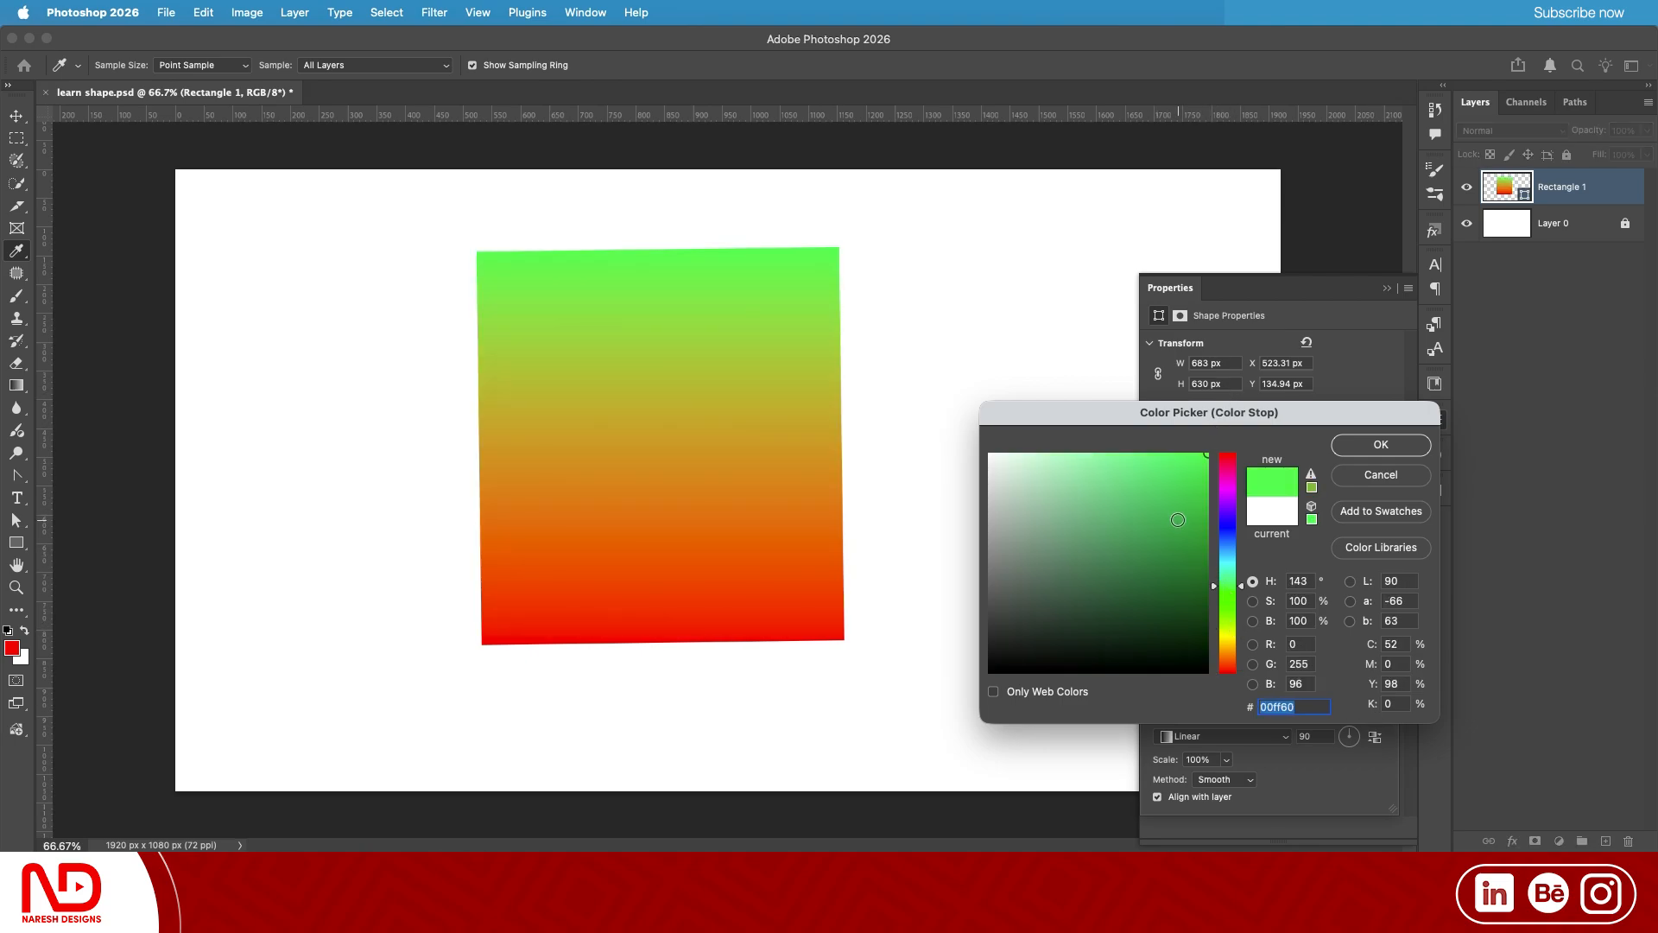
left_click(1362, 444)
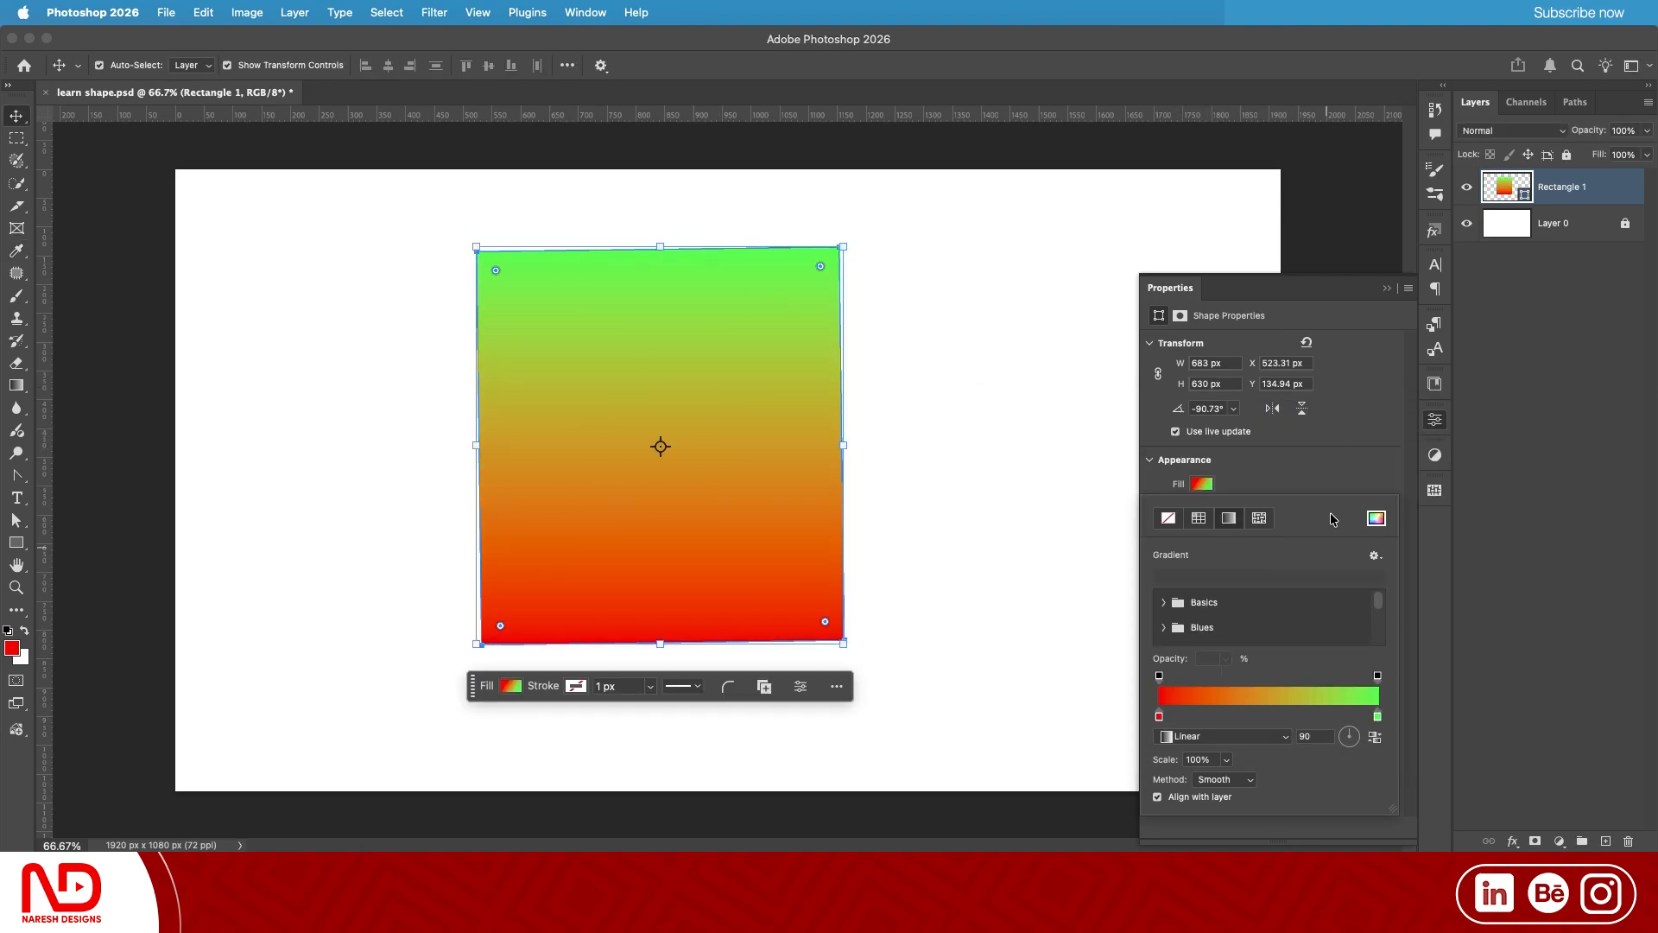
left_click(1253, 470)
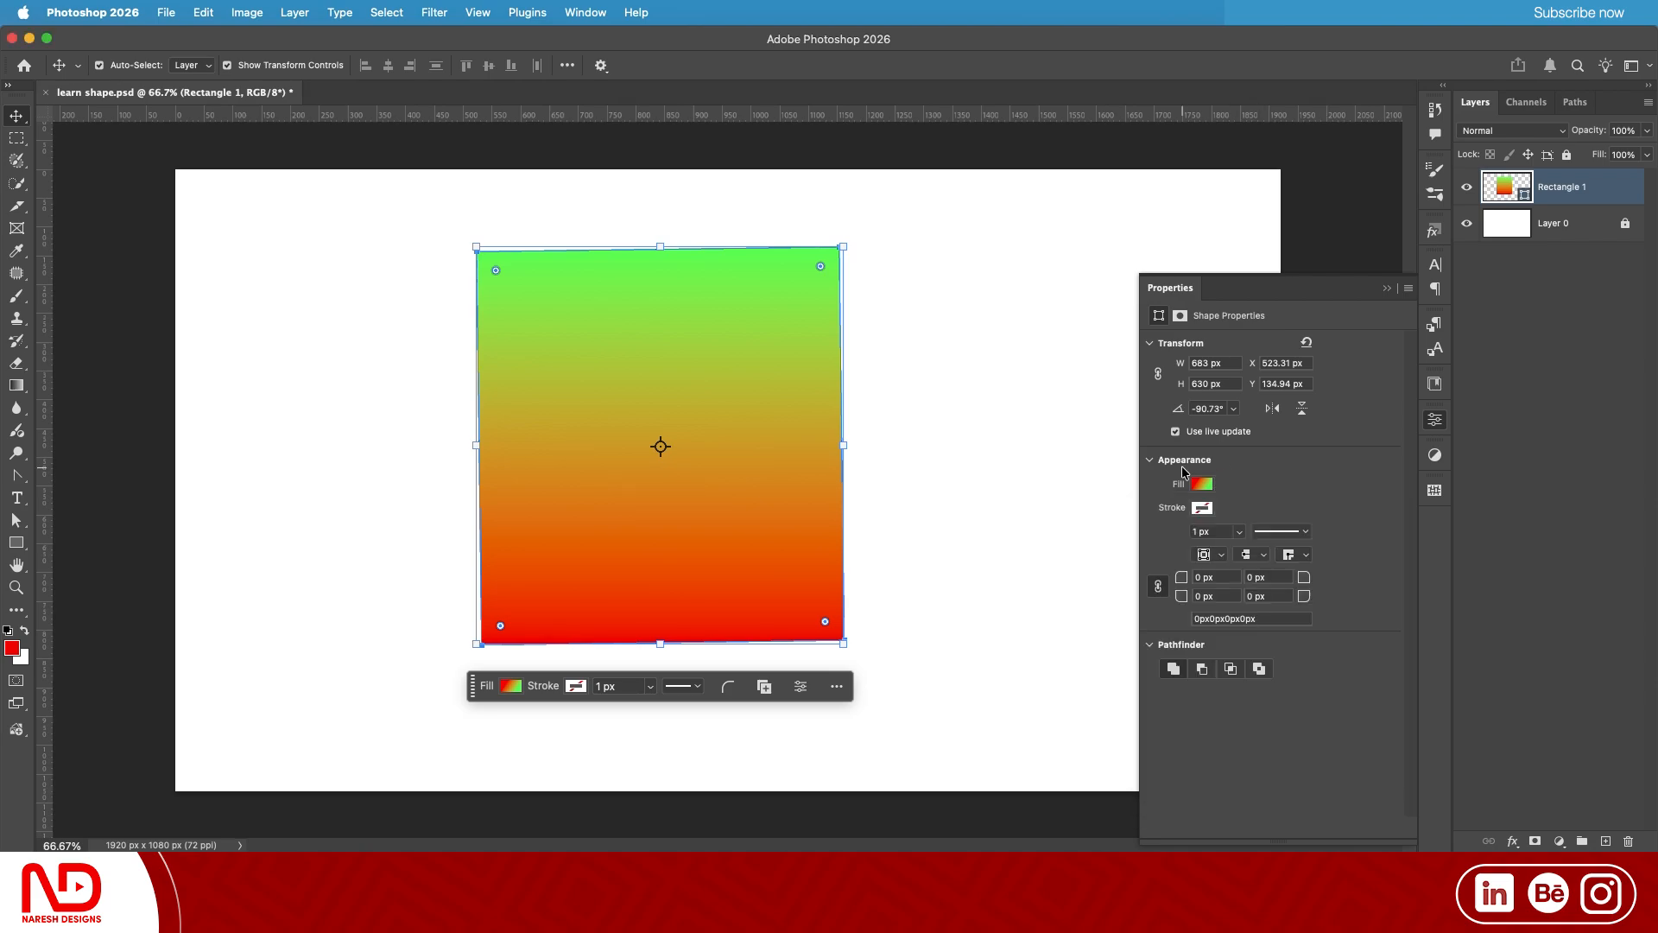
Compare no fill and a black-to-white gradient on the rectangle, and finish with a solid red fill
left_click(1203, 484)
left_click(1171, 518)
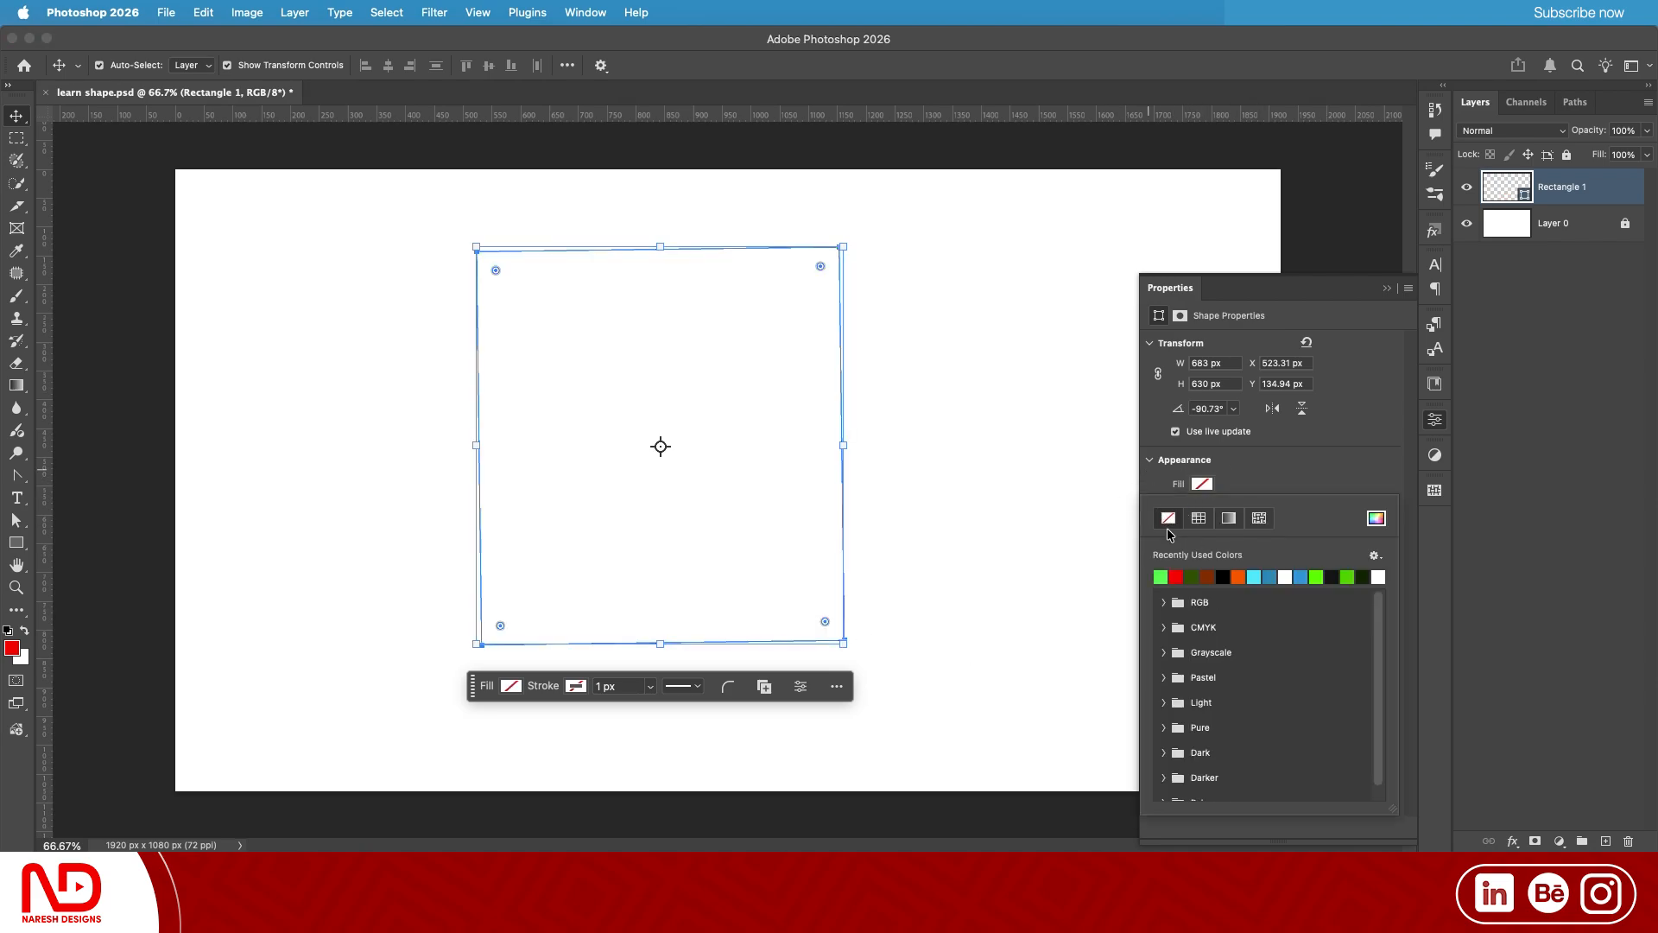
left_click(1177, 576)
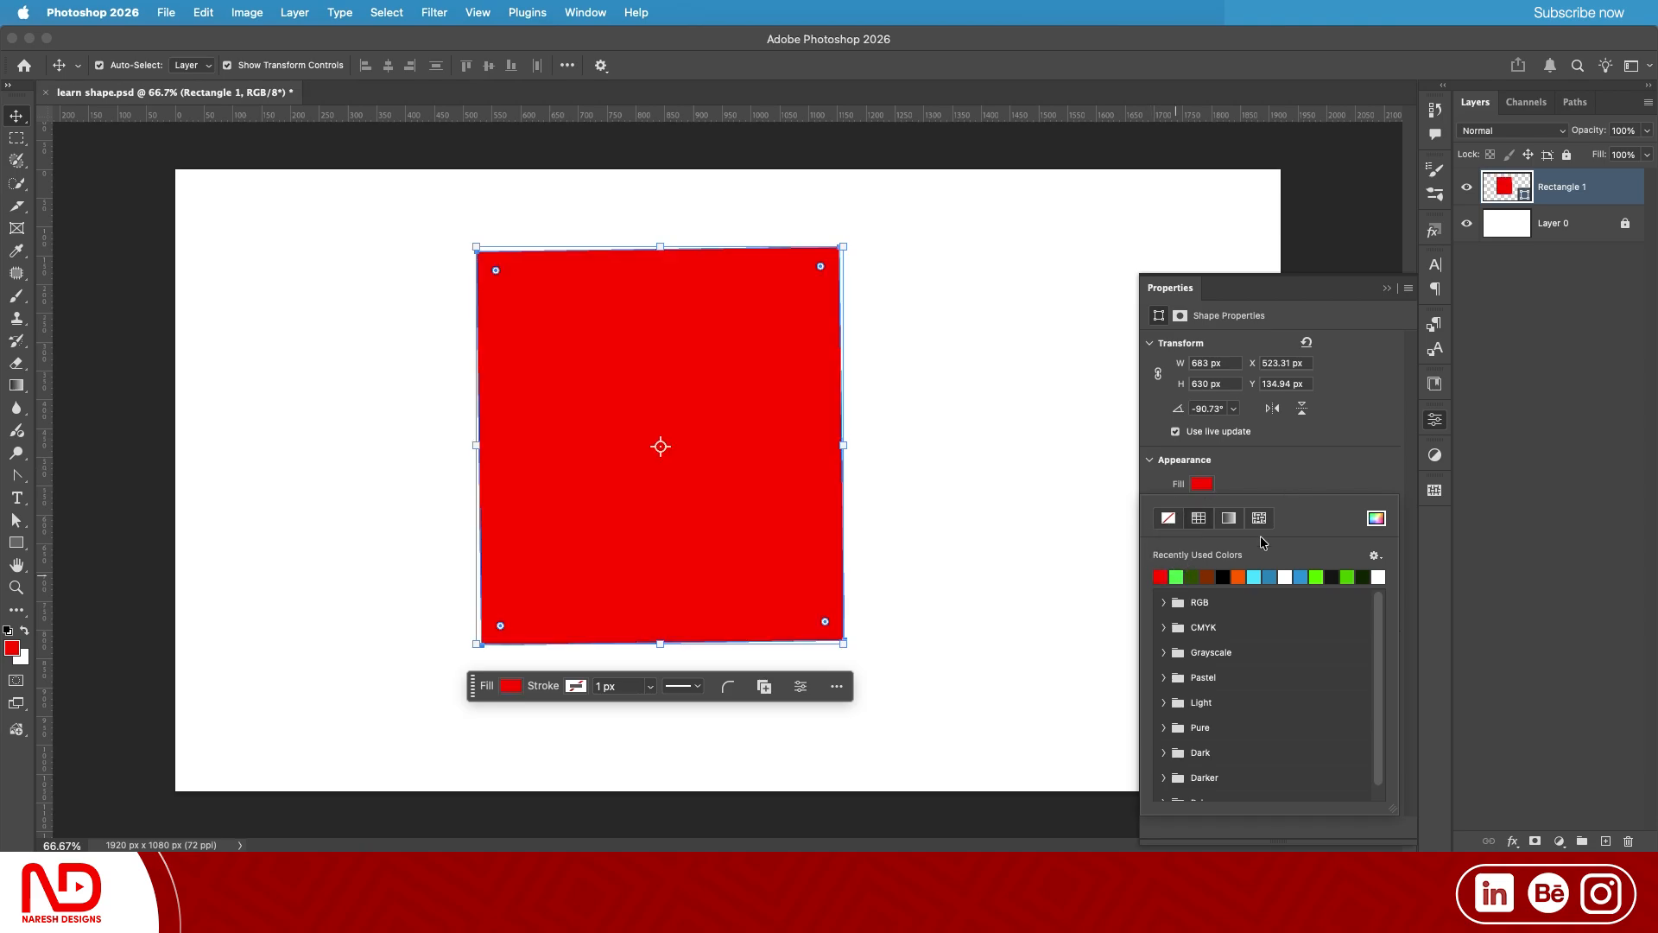
left_click(1230, 525)
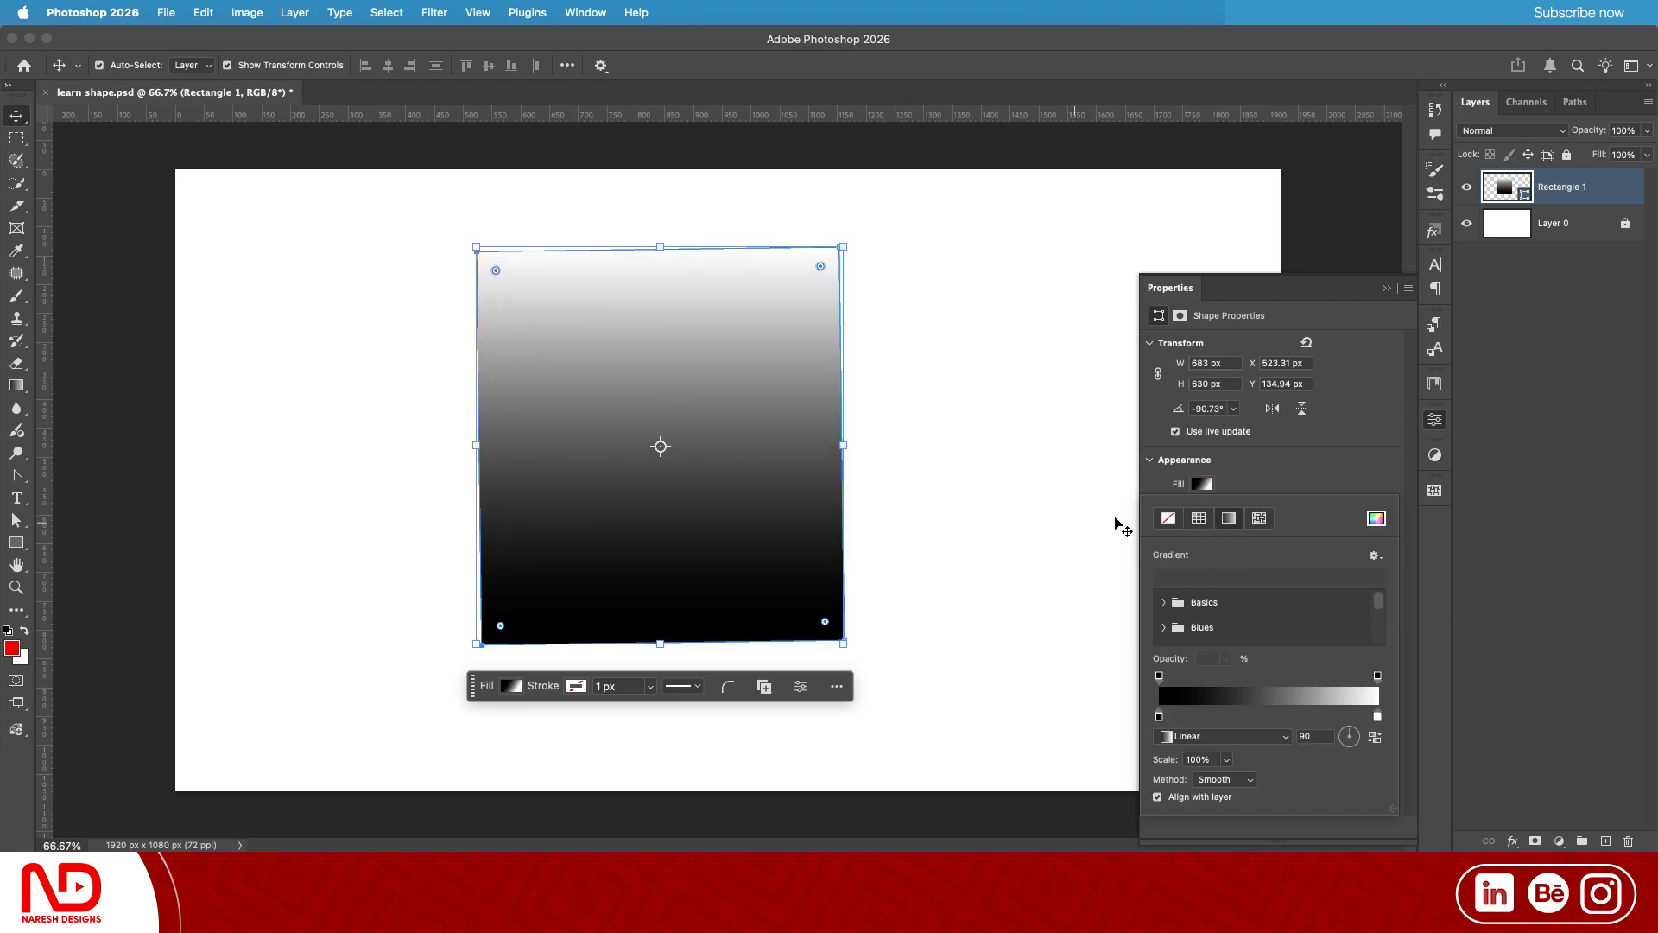
left_click(1167, 518)
left_click(1160, 576)
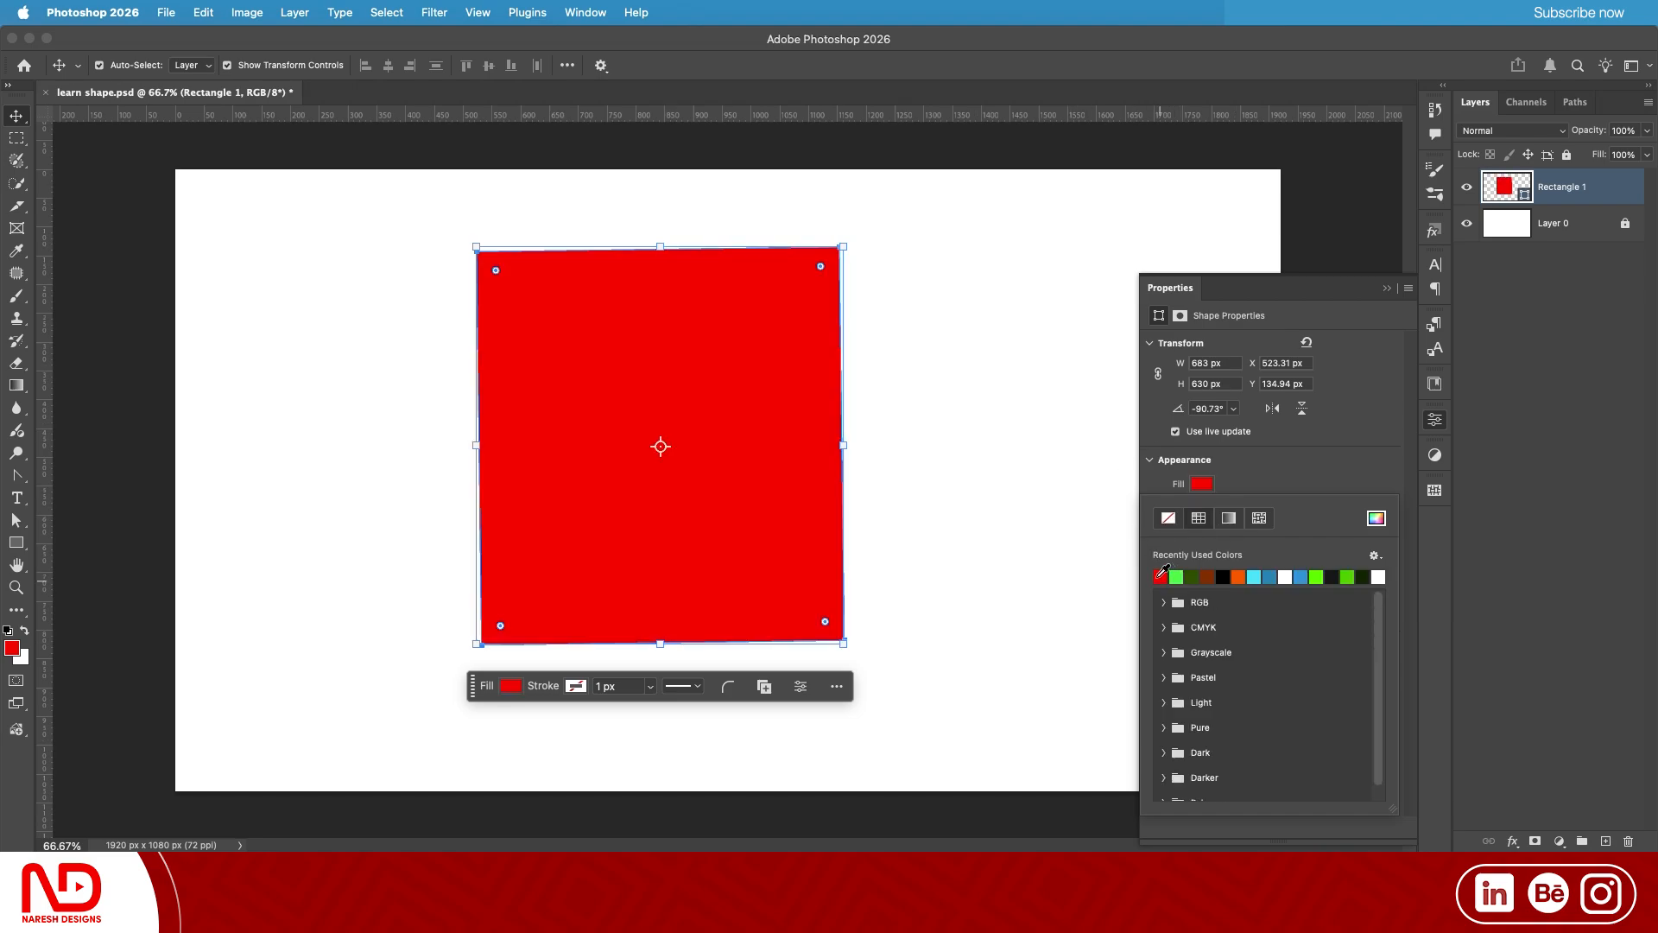
left_click(1282, 483)
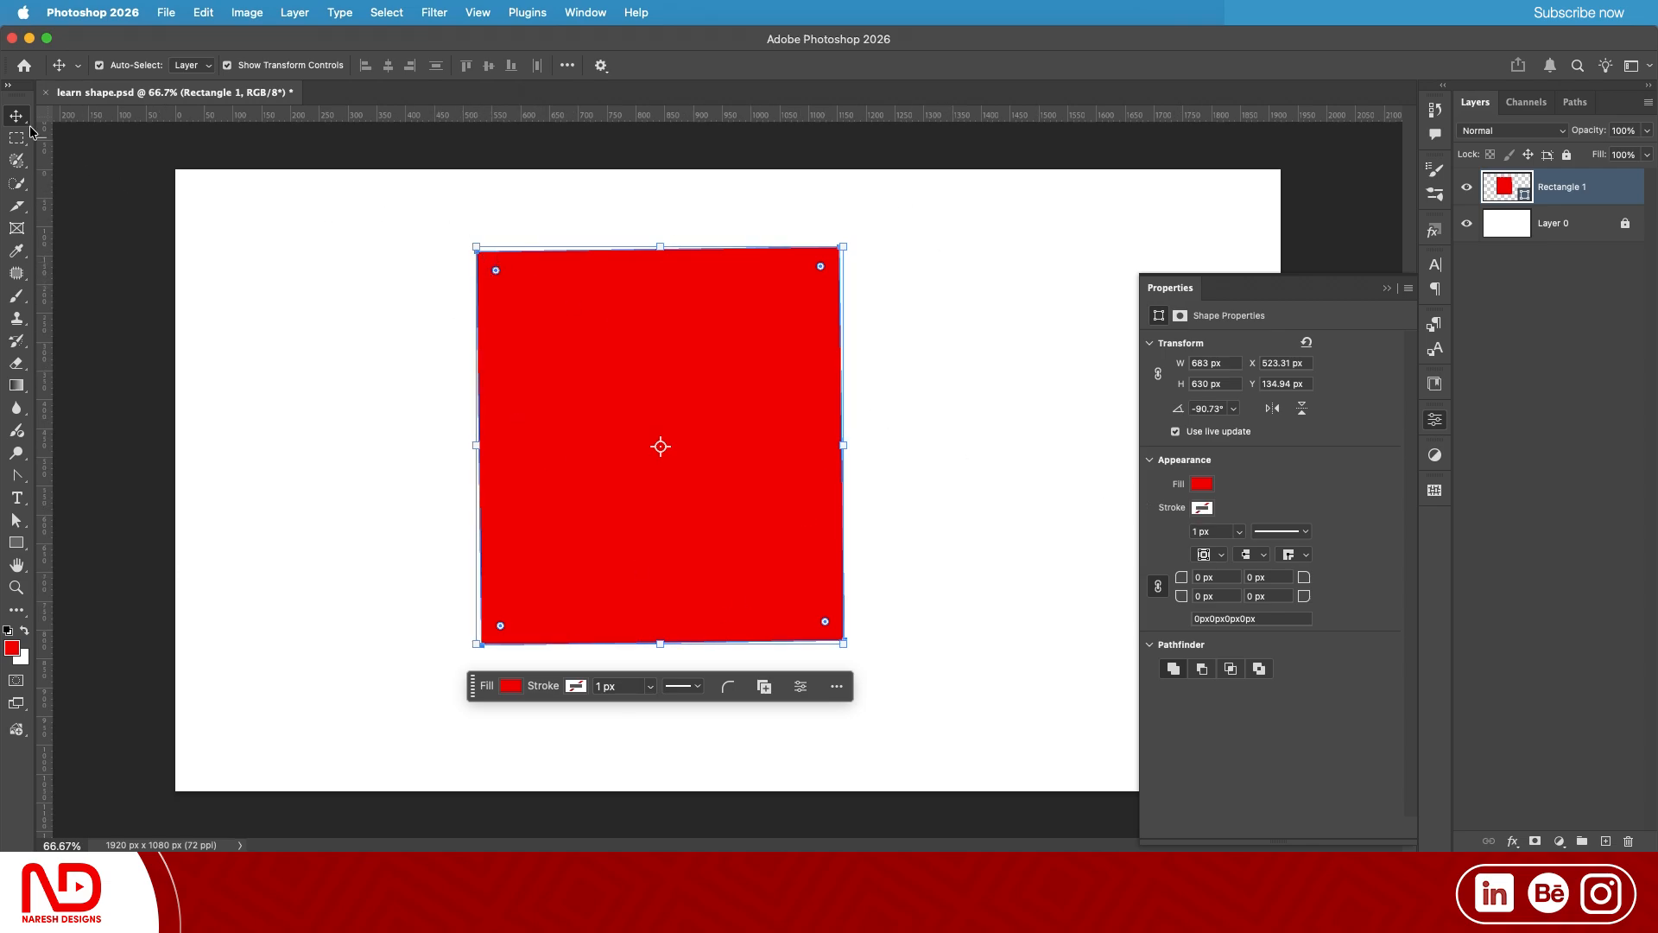
Apply a black stroke to the red rectangle and deselect it to inspect the outline along its upper edge
left_click(294, 246)
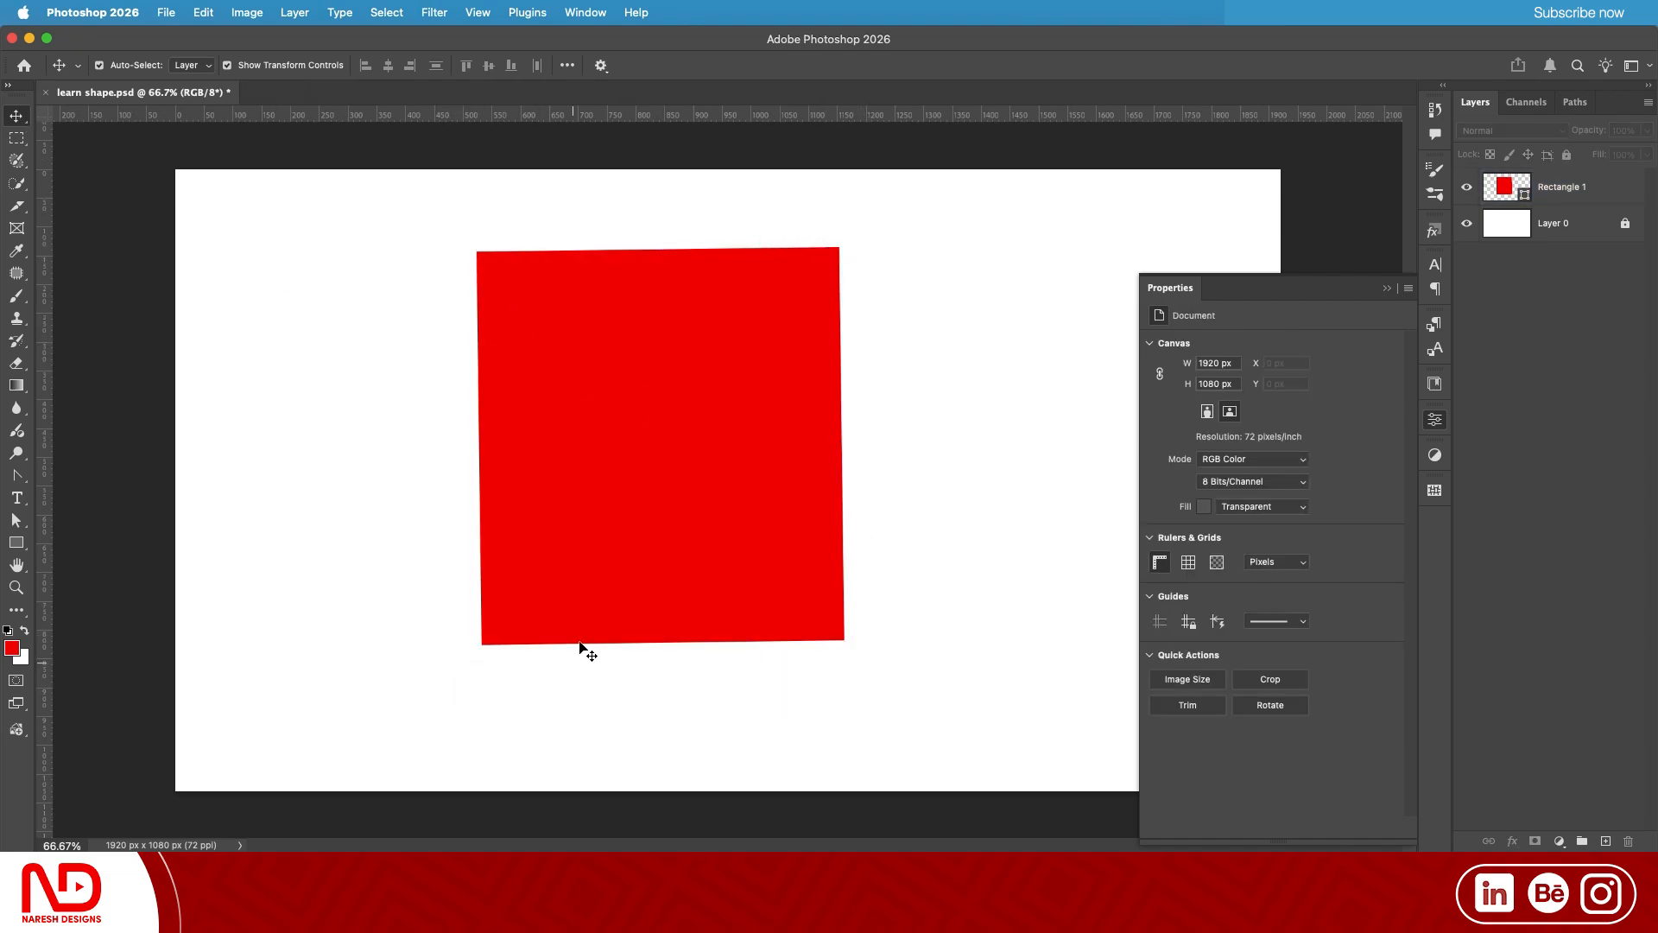
left_click(613, 423)
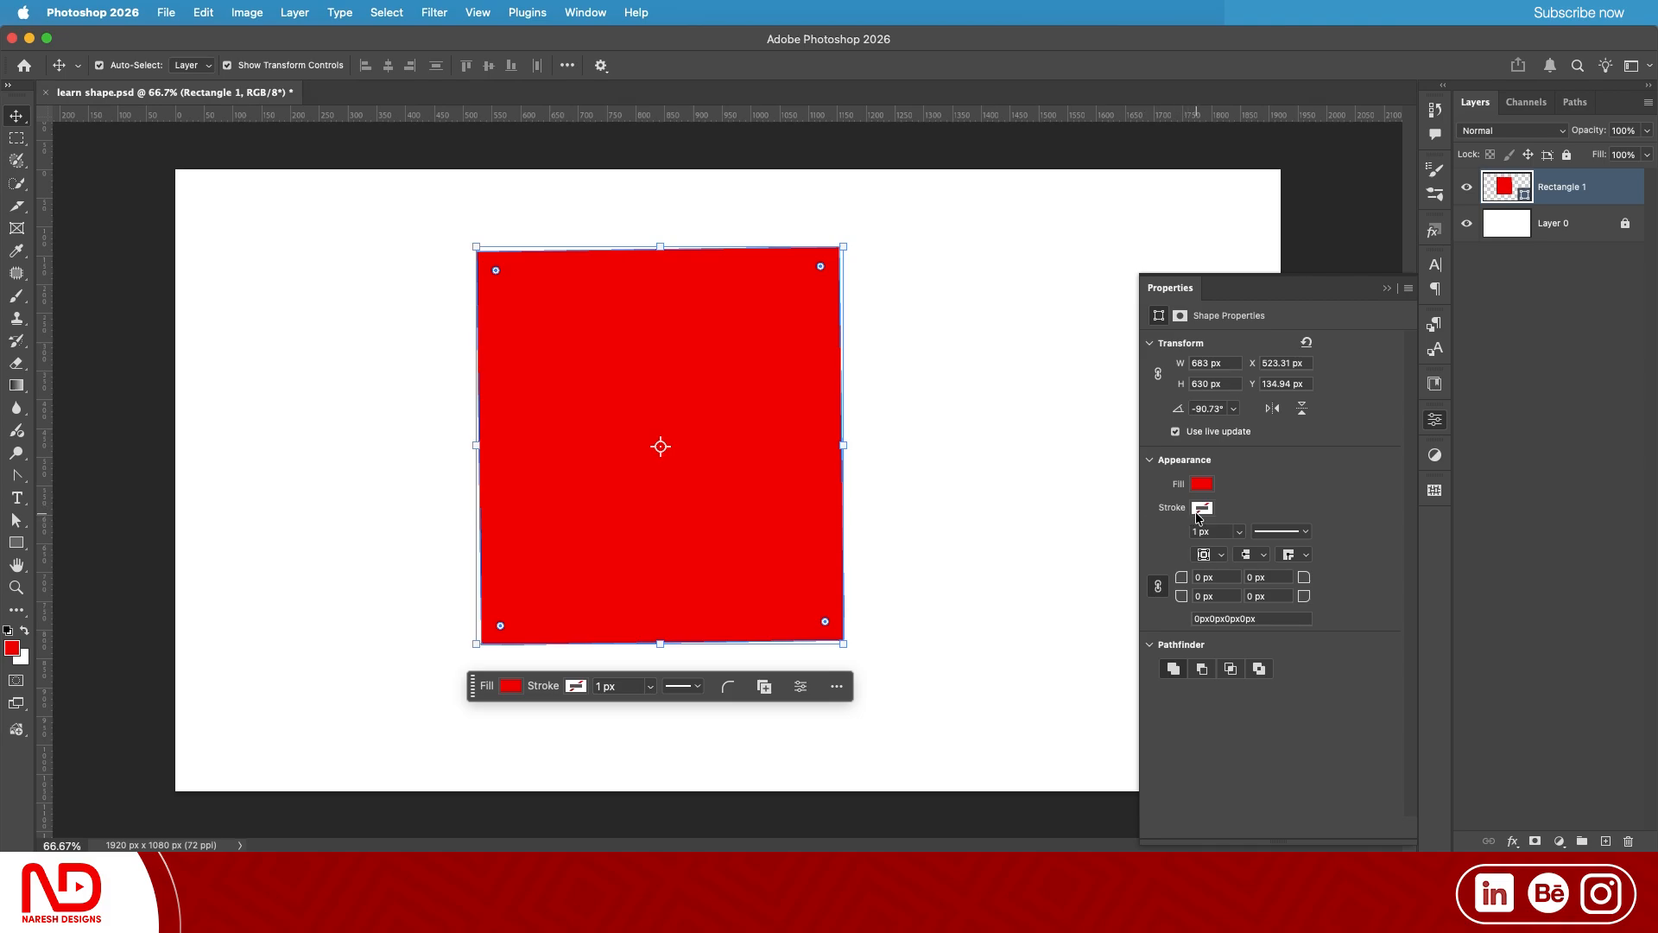
left_click(1199, 512)
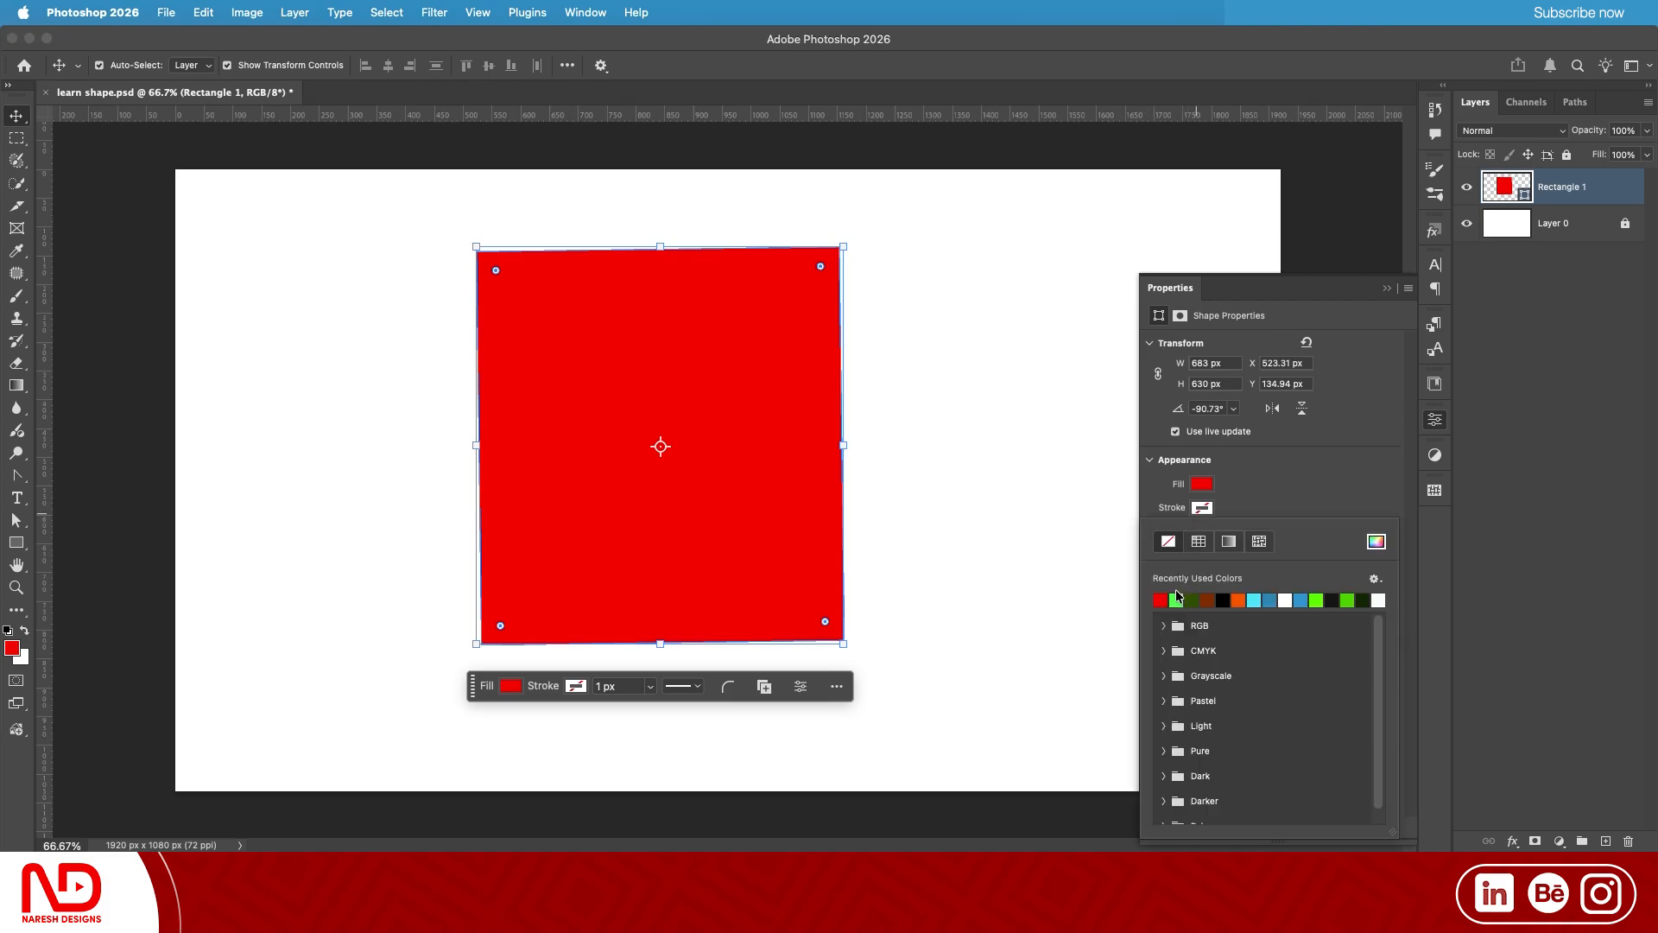
left_click(1223, 599)
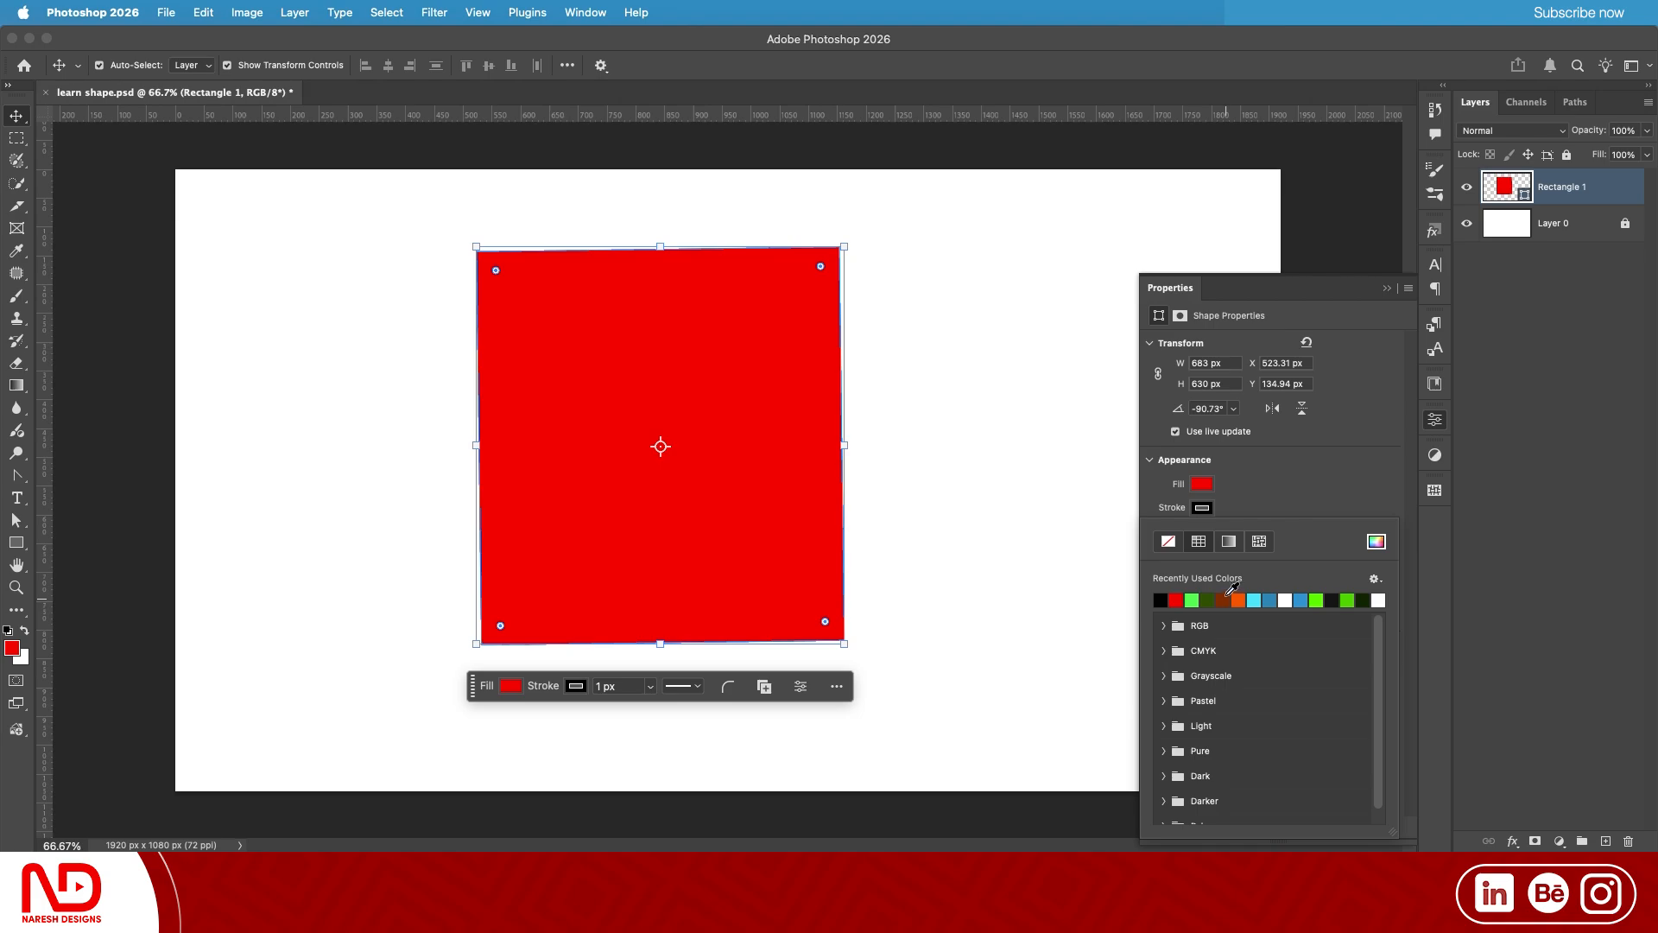
left_click(1326, 490)
left_click(128, 210)
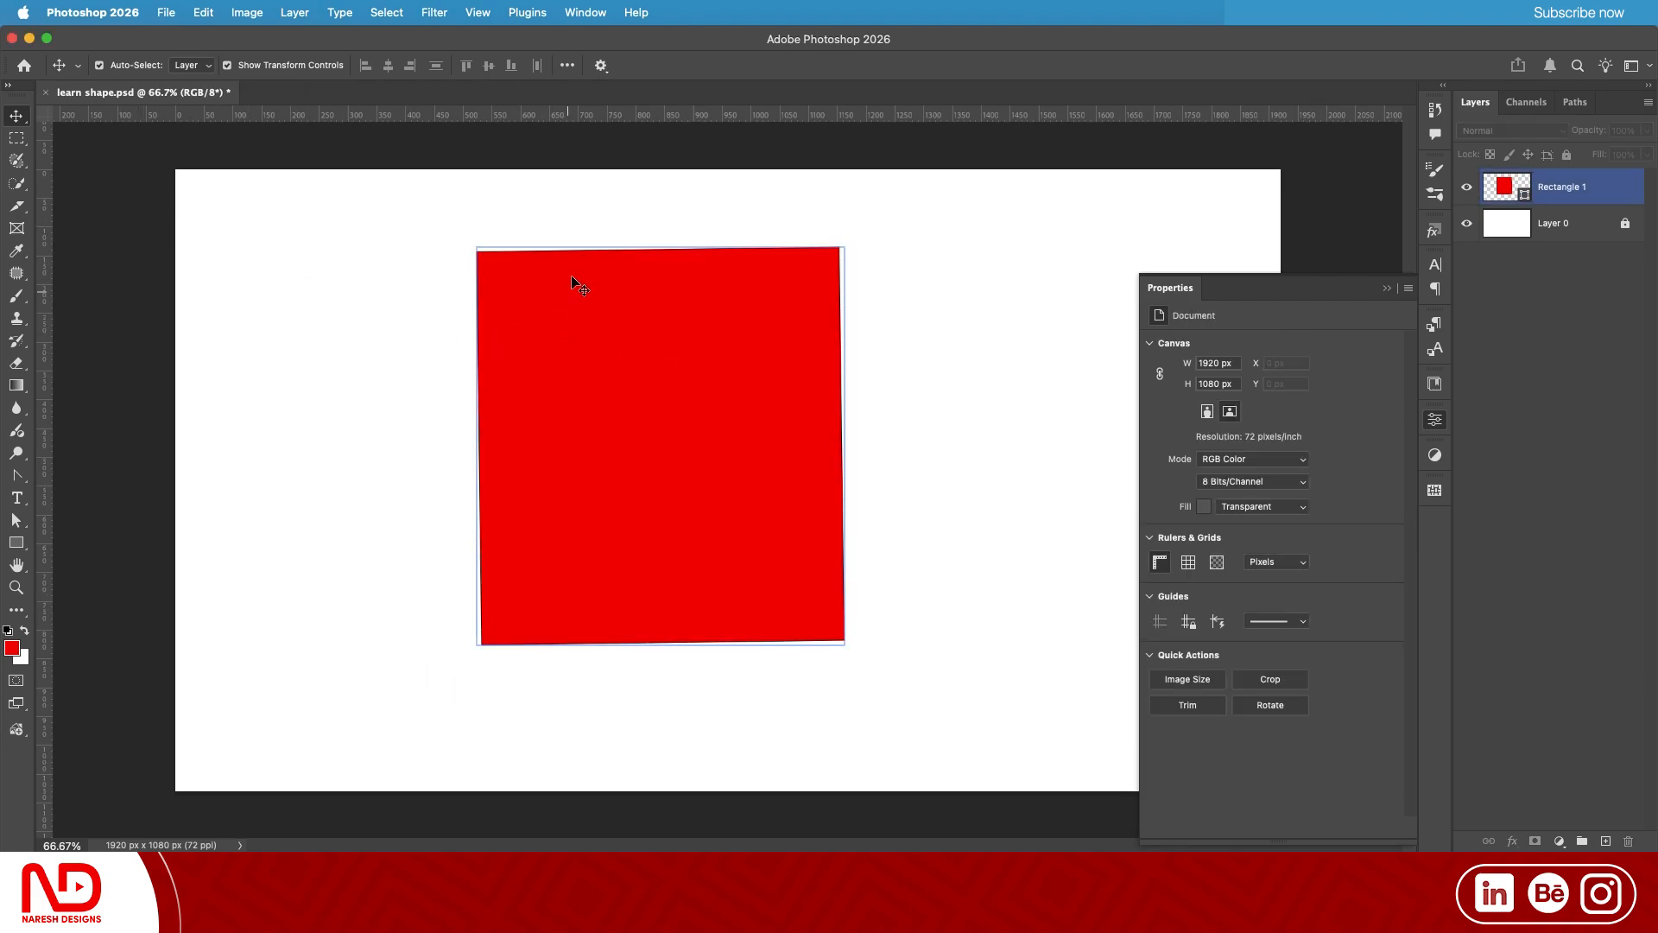
scroll(603, 221, "up", 10)
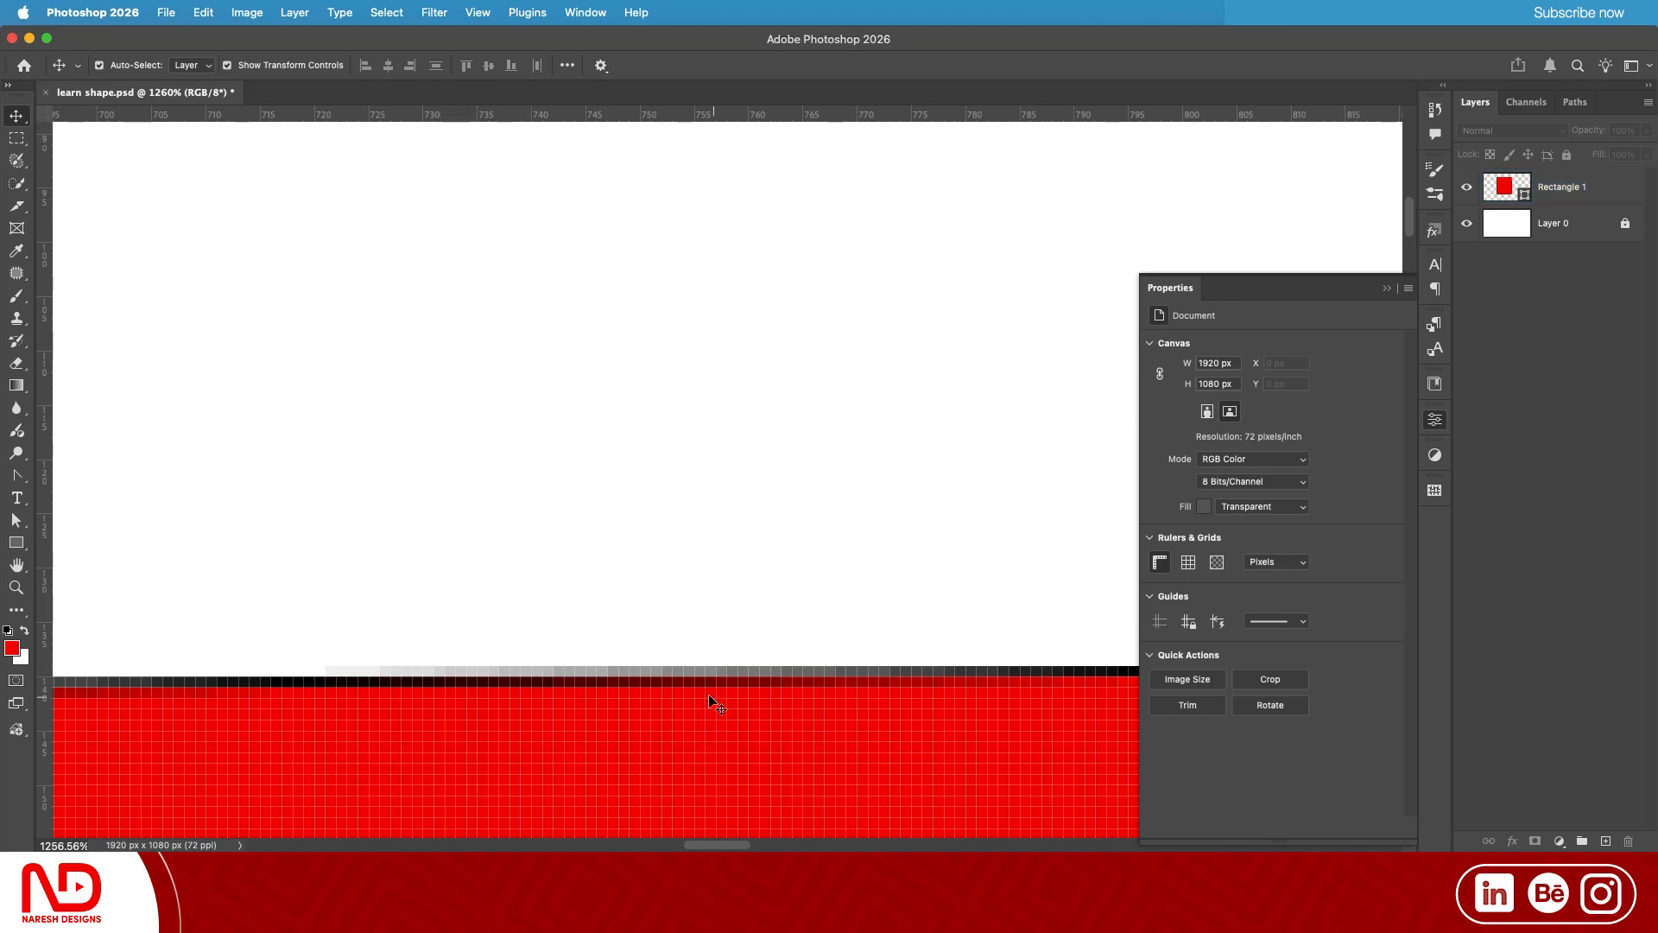
scroll(640, 686, "down", 5)
scroll(637, 686, "down", 4)
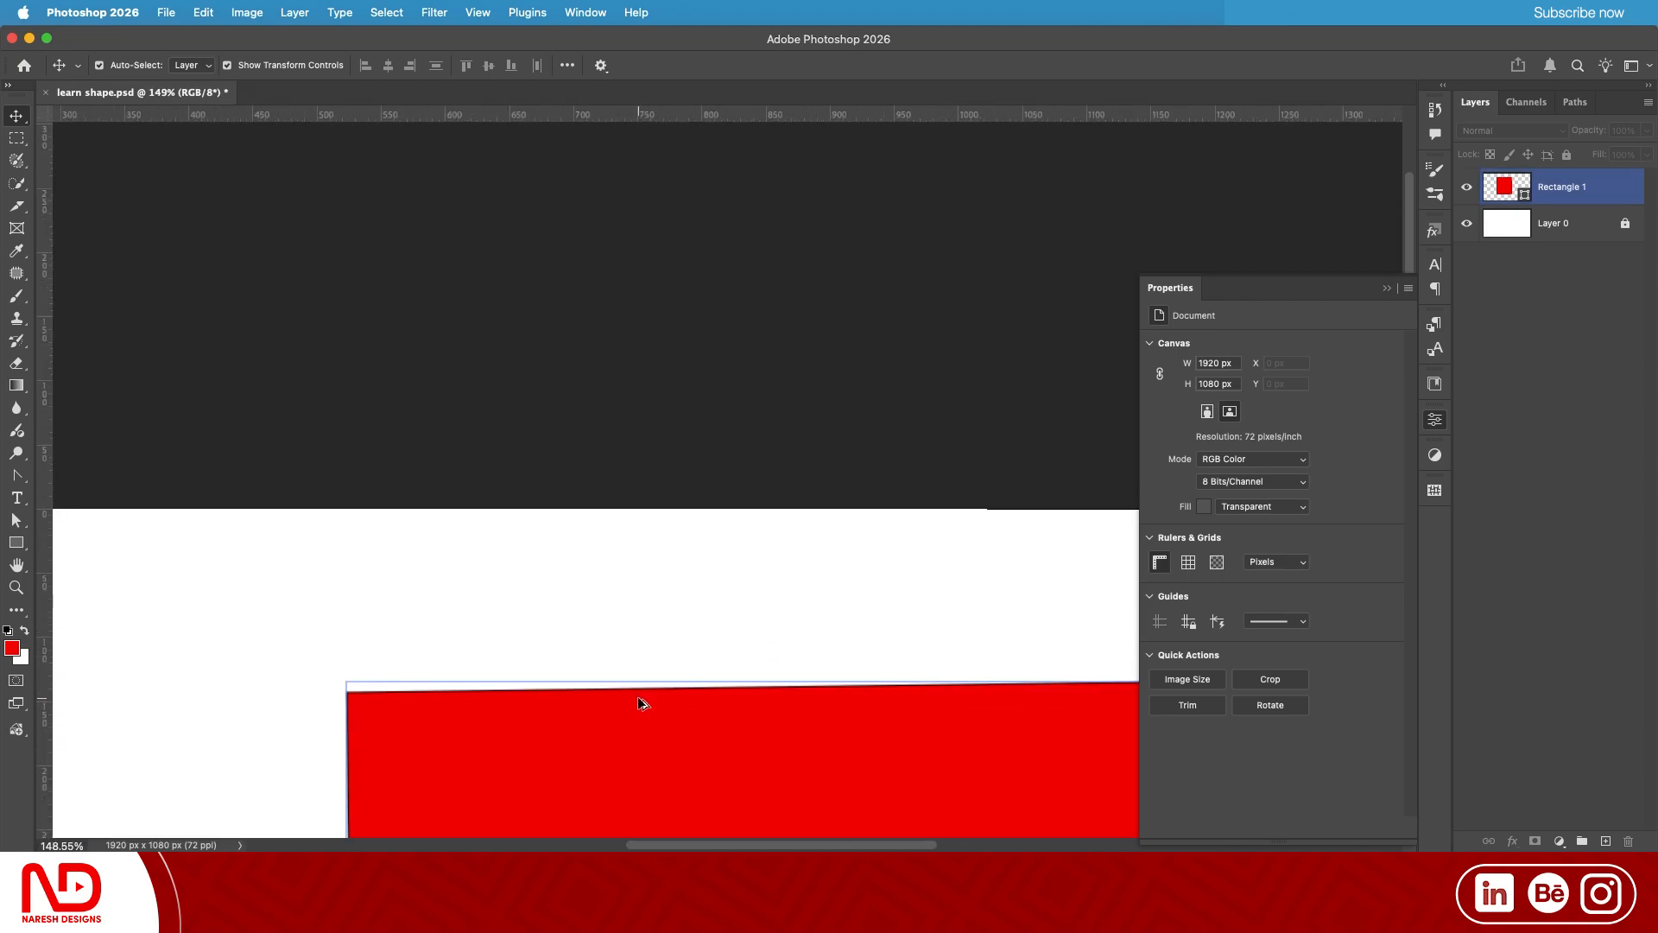
Select the red rectangle again and set its stroke width to 10 px
left_click_drag(725, 715, 732, 244)
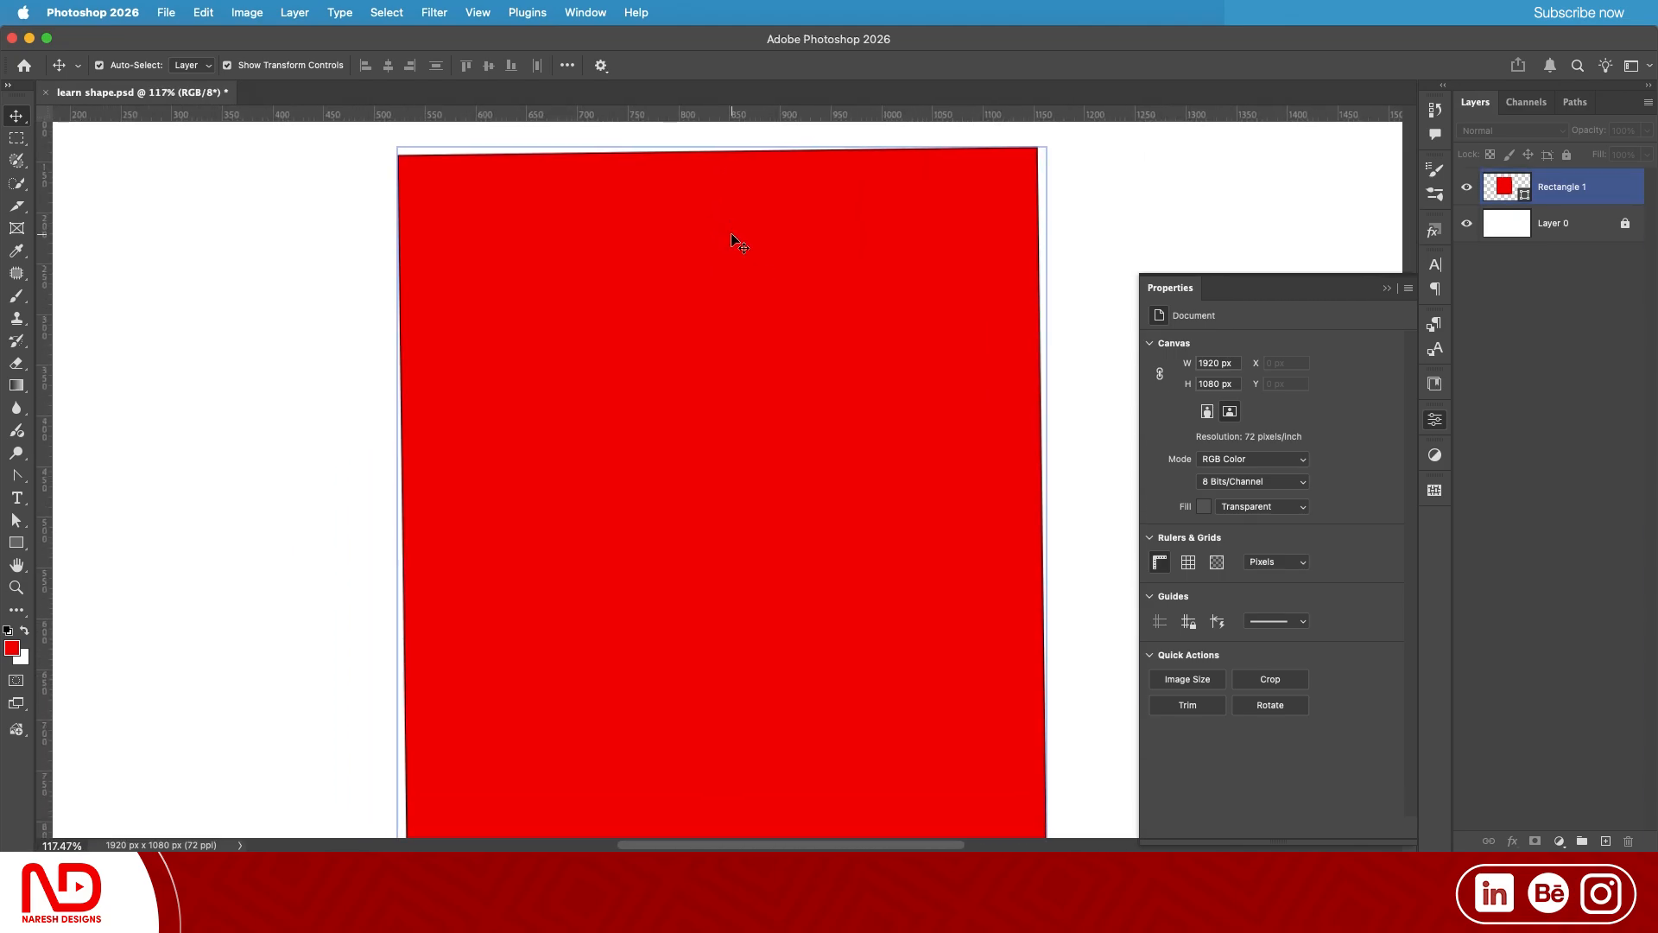
scroll(701, 314, "down", 2)
left_click(1111, 651)
left_click(818, 500)
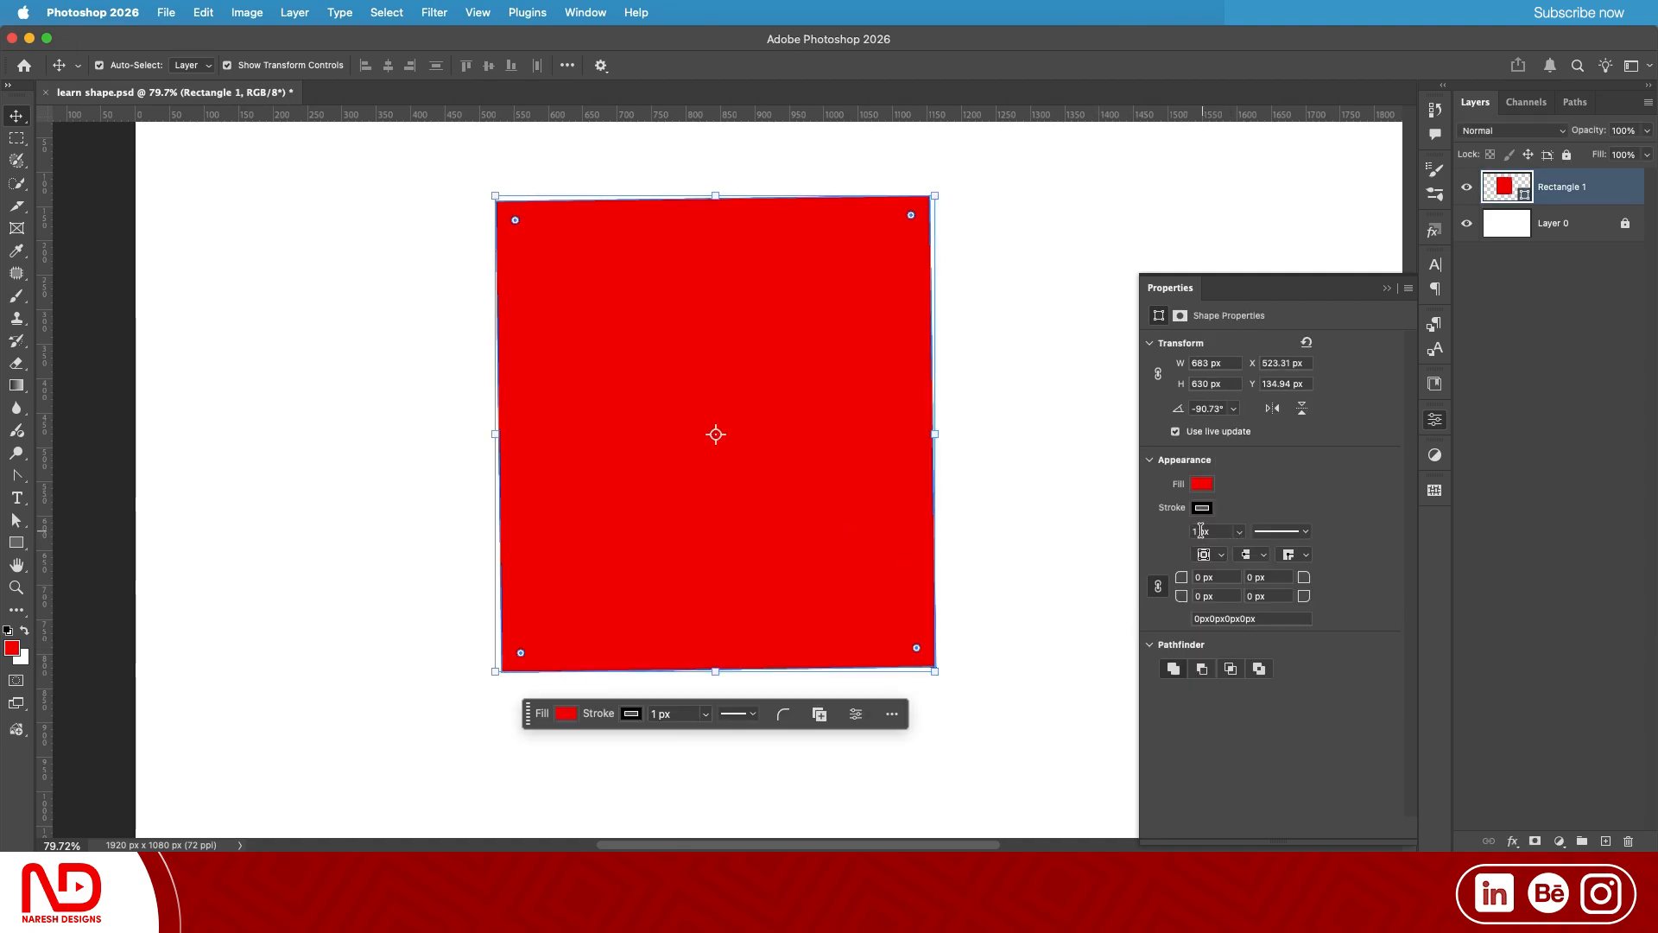
left_click_drag(1200, 530, 1160, 528)
type("10")
key("Return")
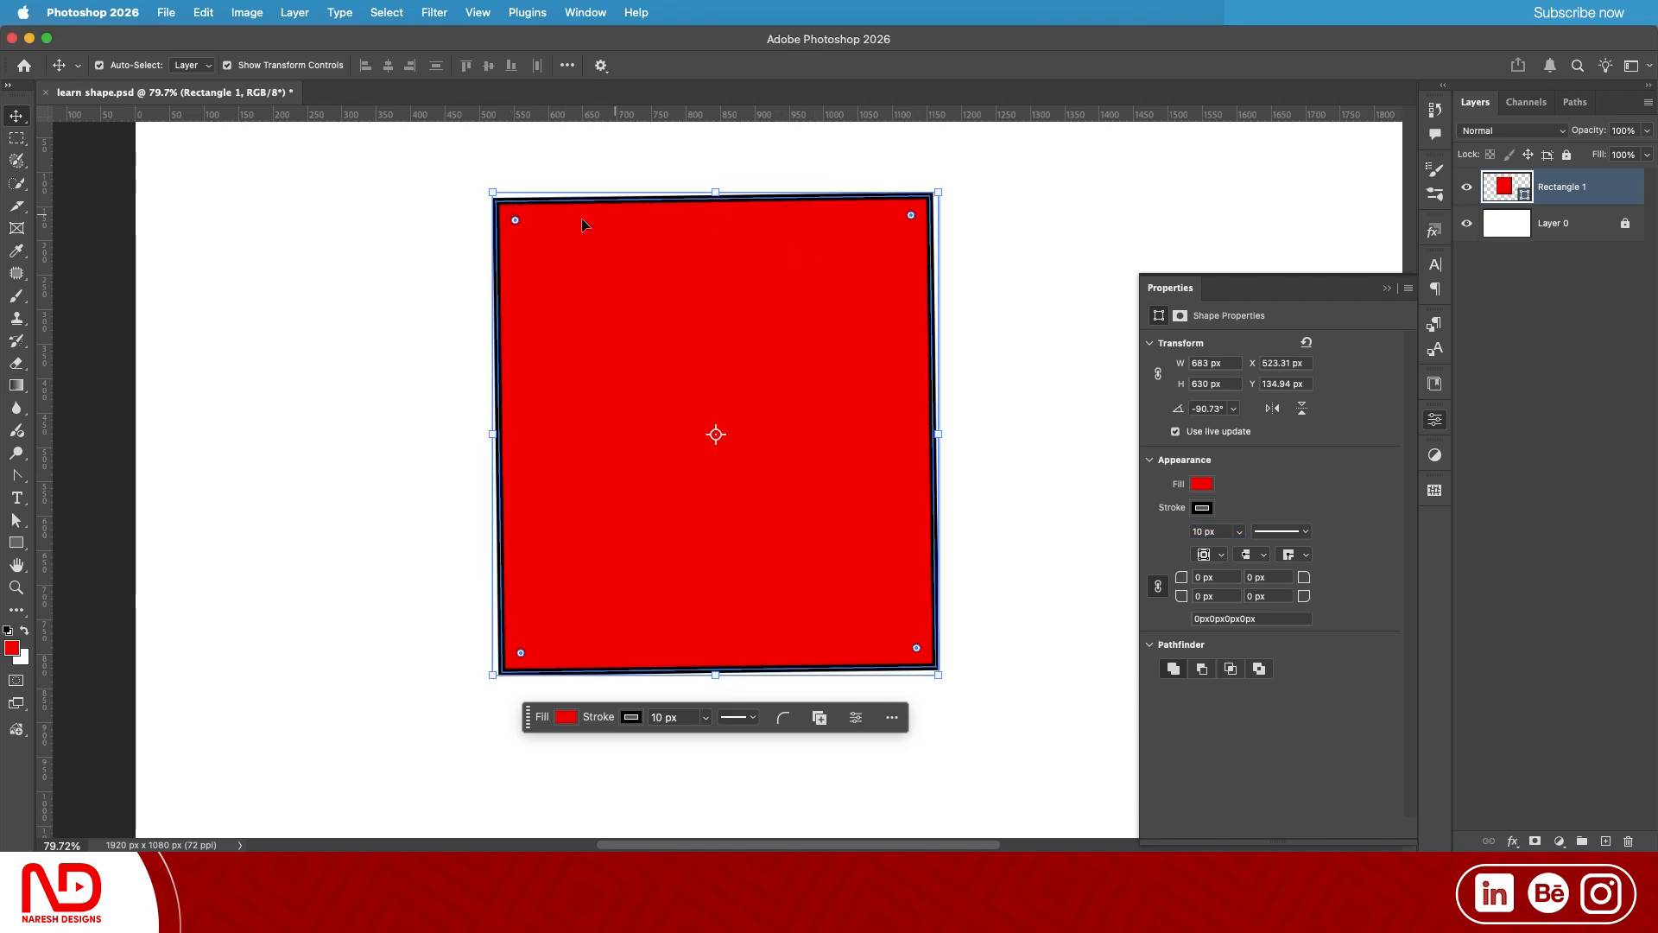
Try a thicker 30 px stroke on the rectangle and then reduce its width to 23 px
double_click(1198, 533)
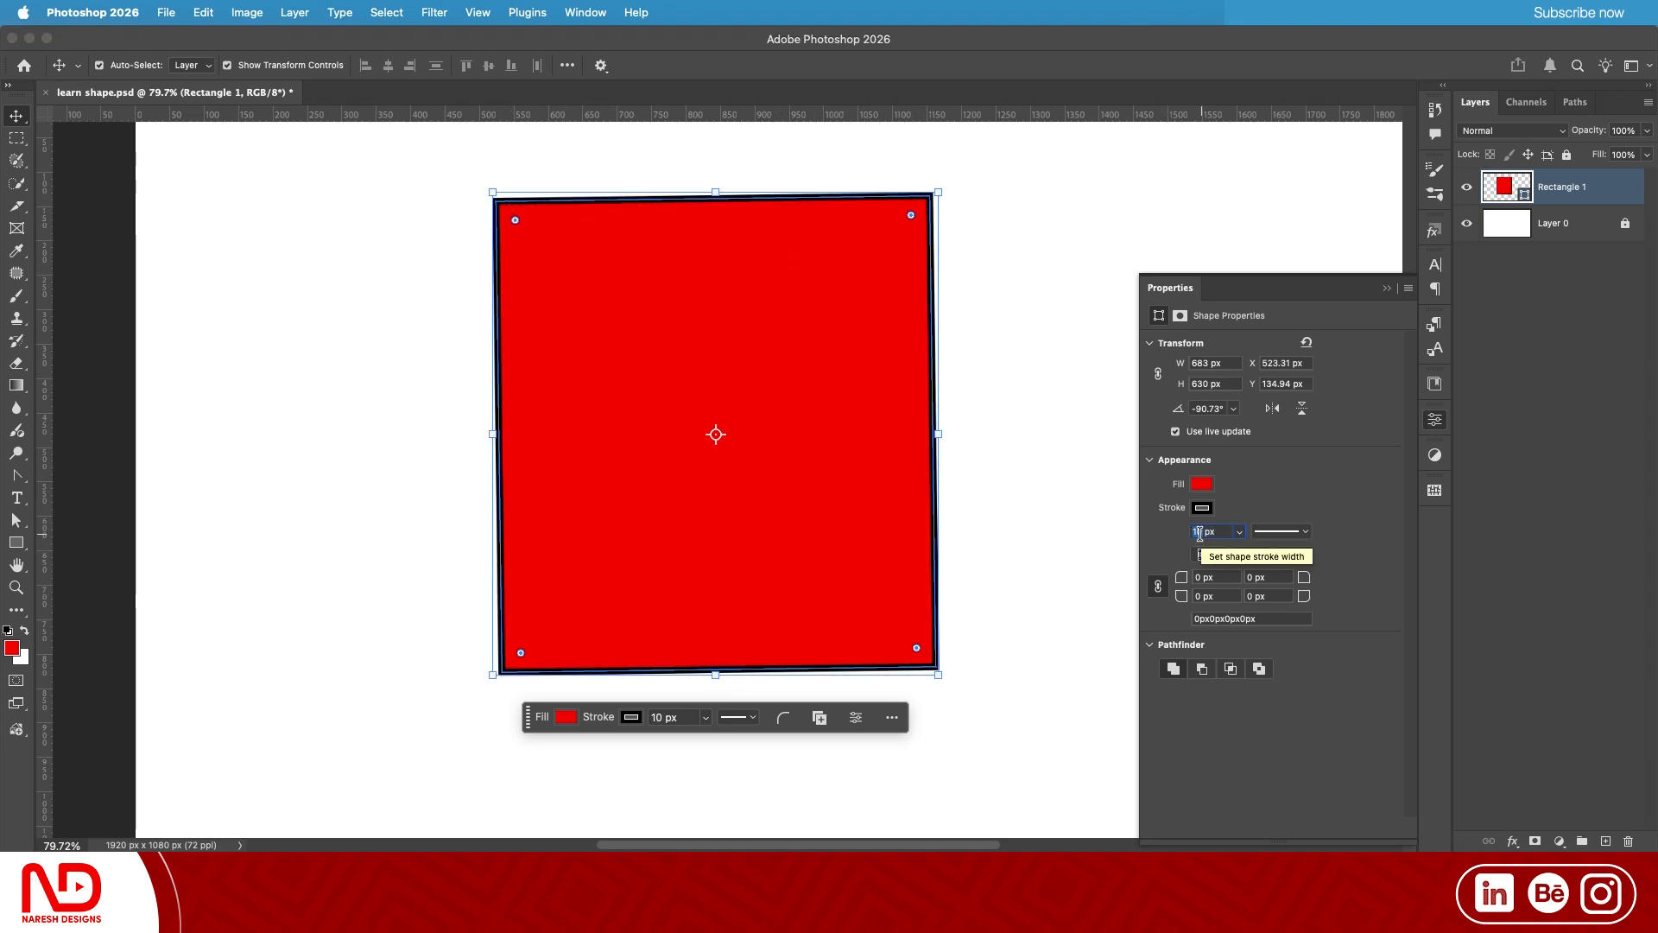
key("Return")
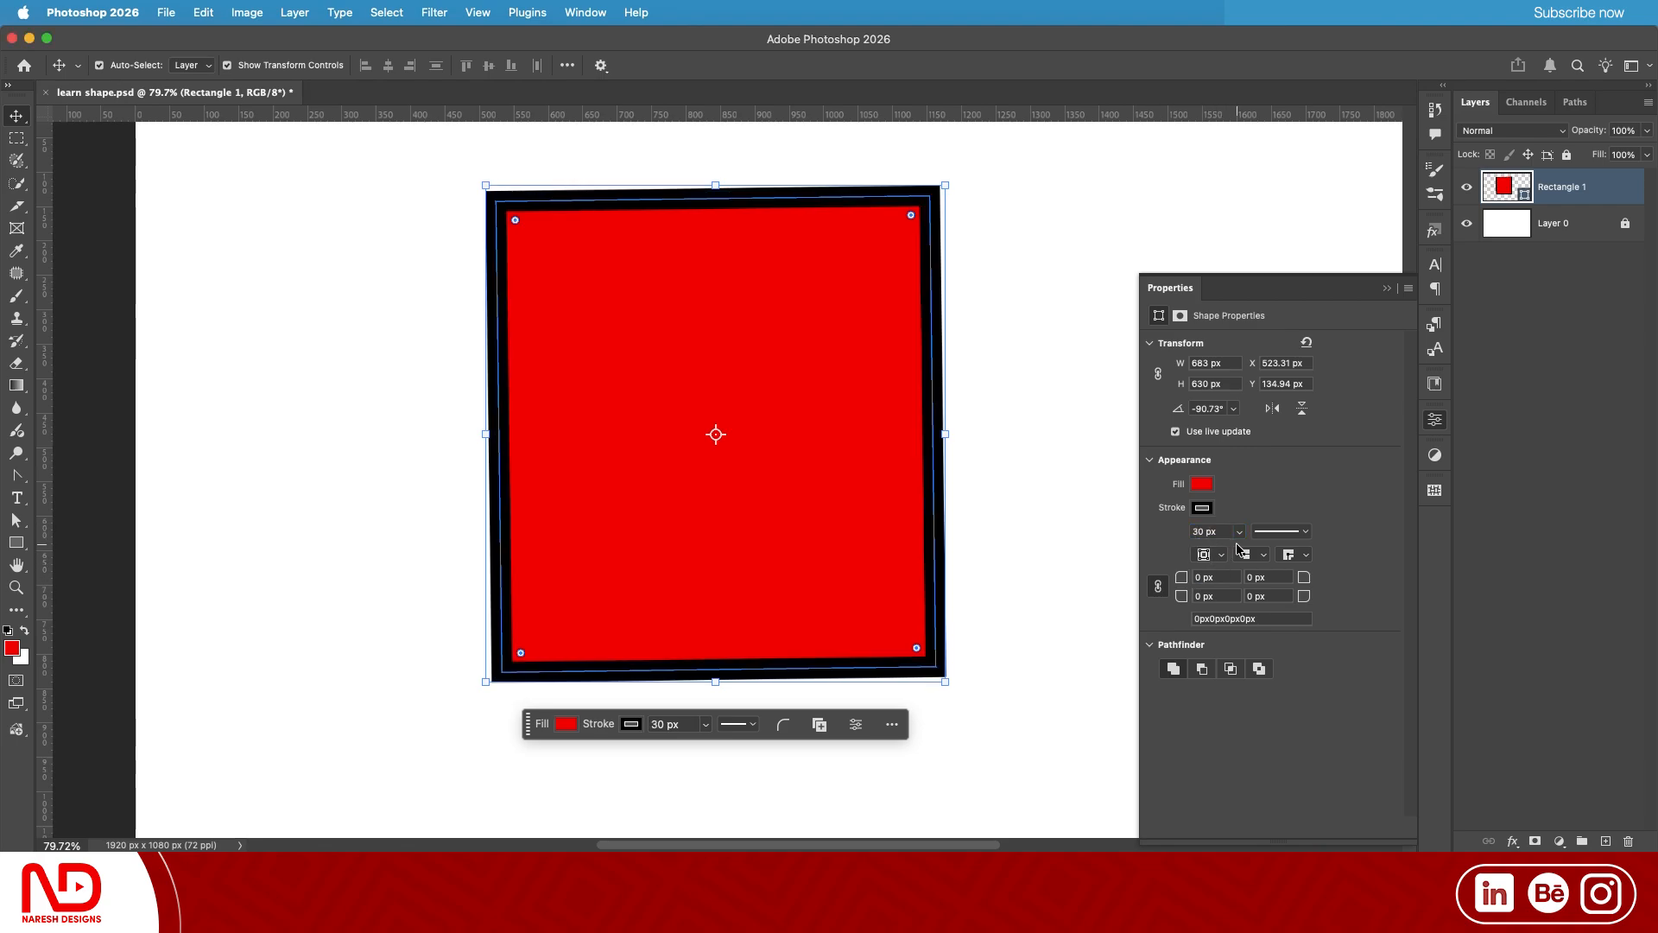
double_click(1198, 533)
type("23")
key("Return")
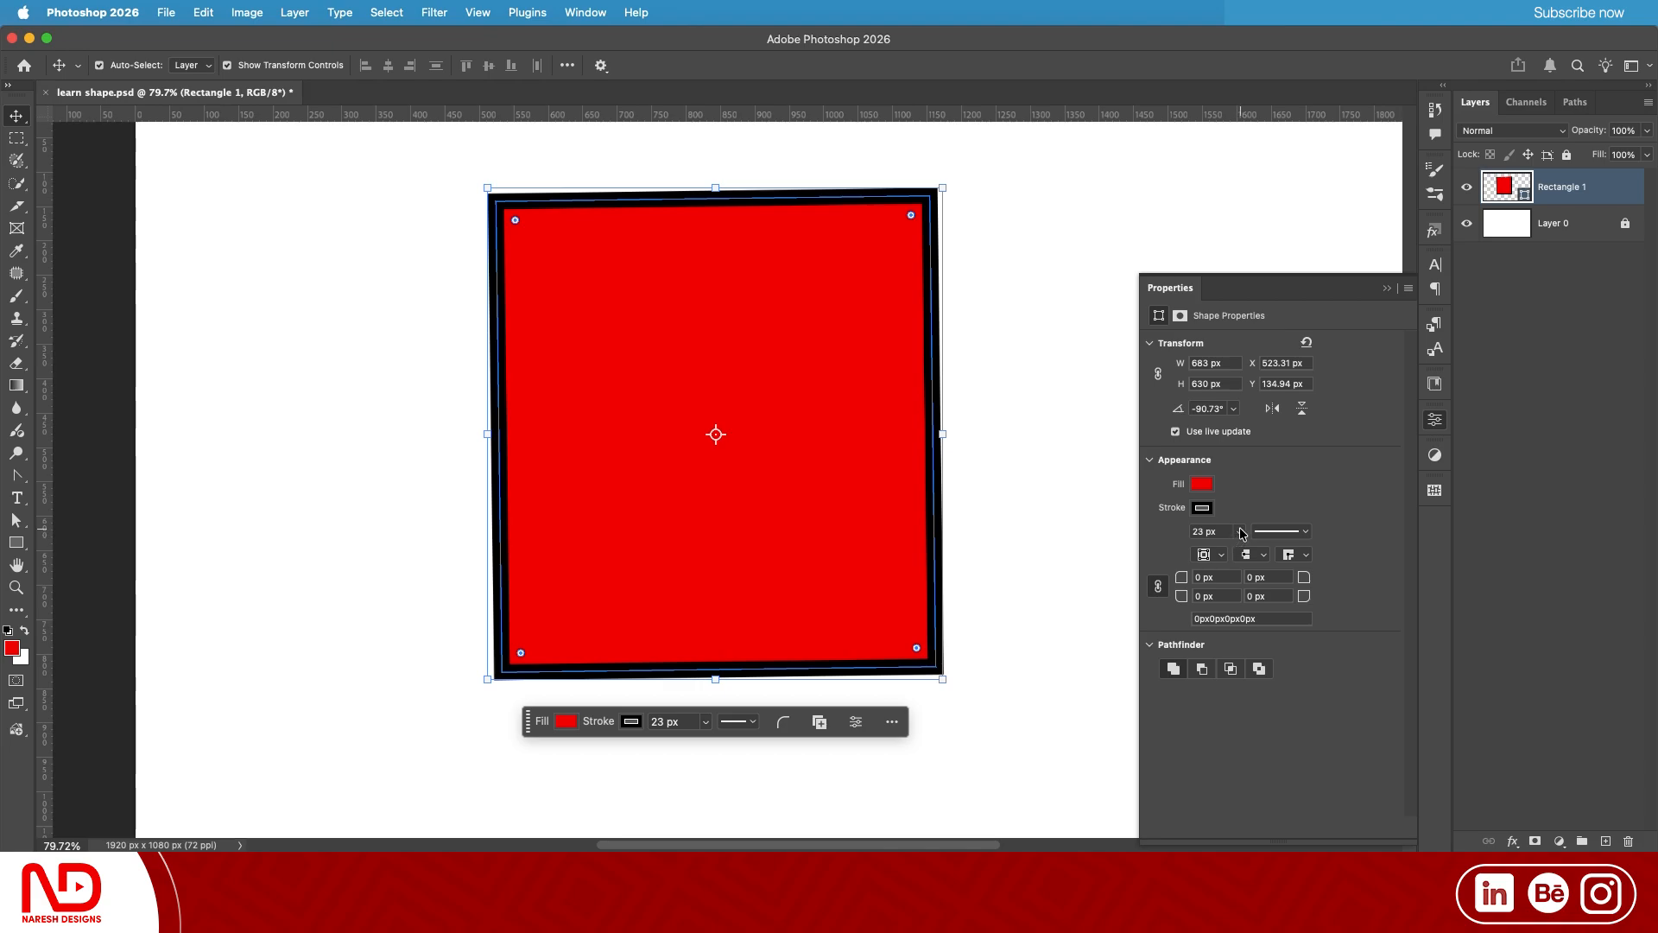
Thin the rectangle's stroke to about 7.6 px with the width slider and move the shape 36 px left and 60 px down
left_click(1240, 532)
mouse_move(1240, 552)
left_mouse_down()
mouse_move(1268, 553)
mouse_move(1219, 551)
left_mouse_up()
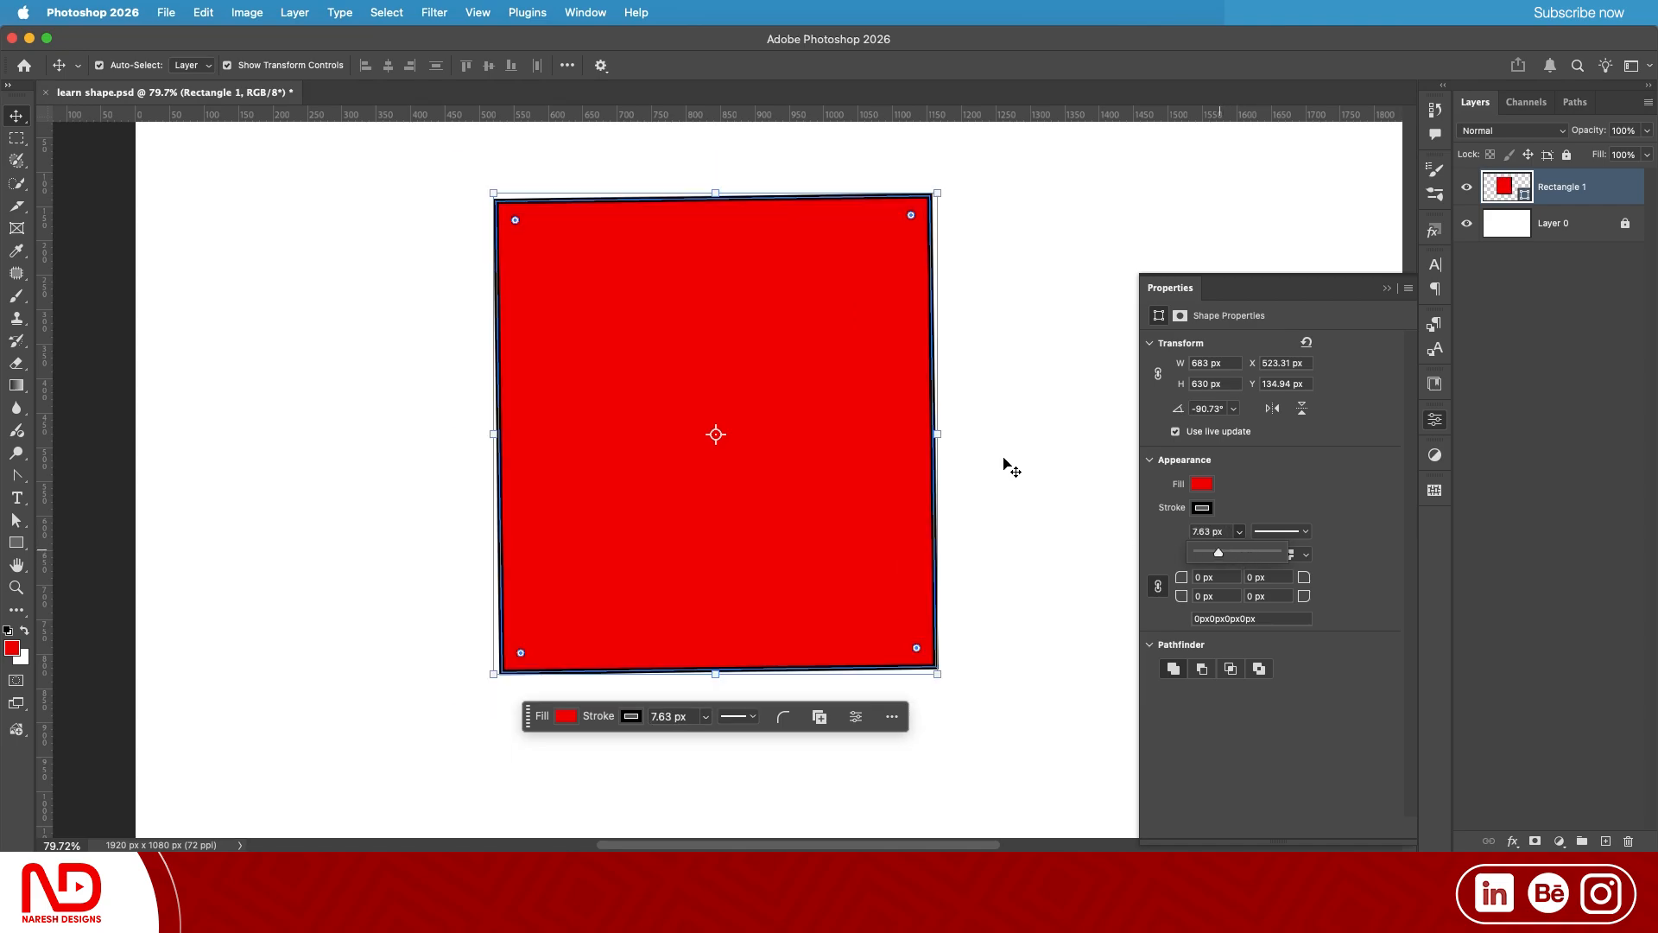
left_click_drag(783, 371, 758, 412)
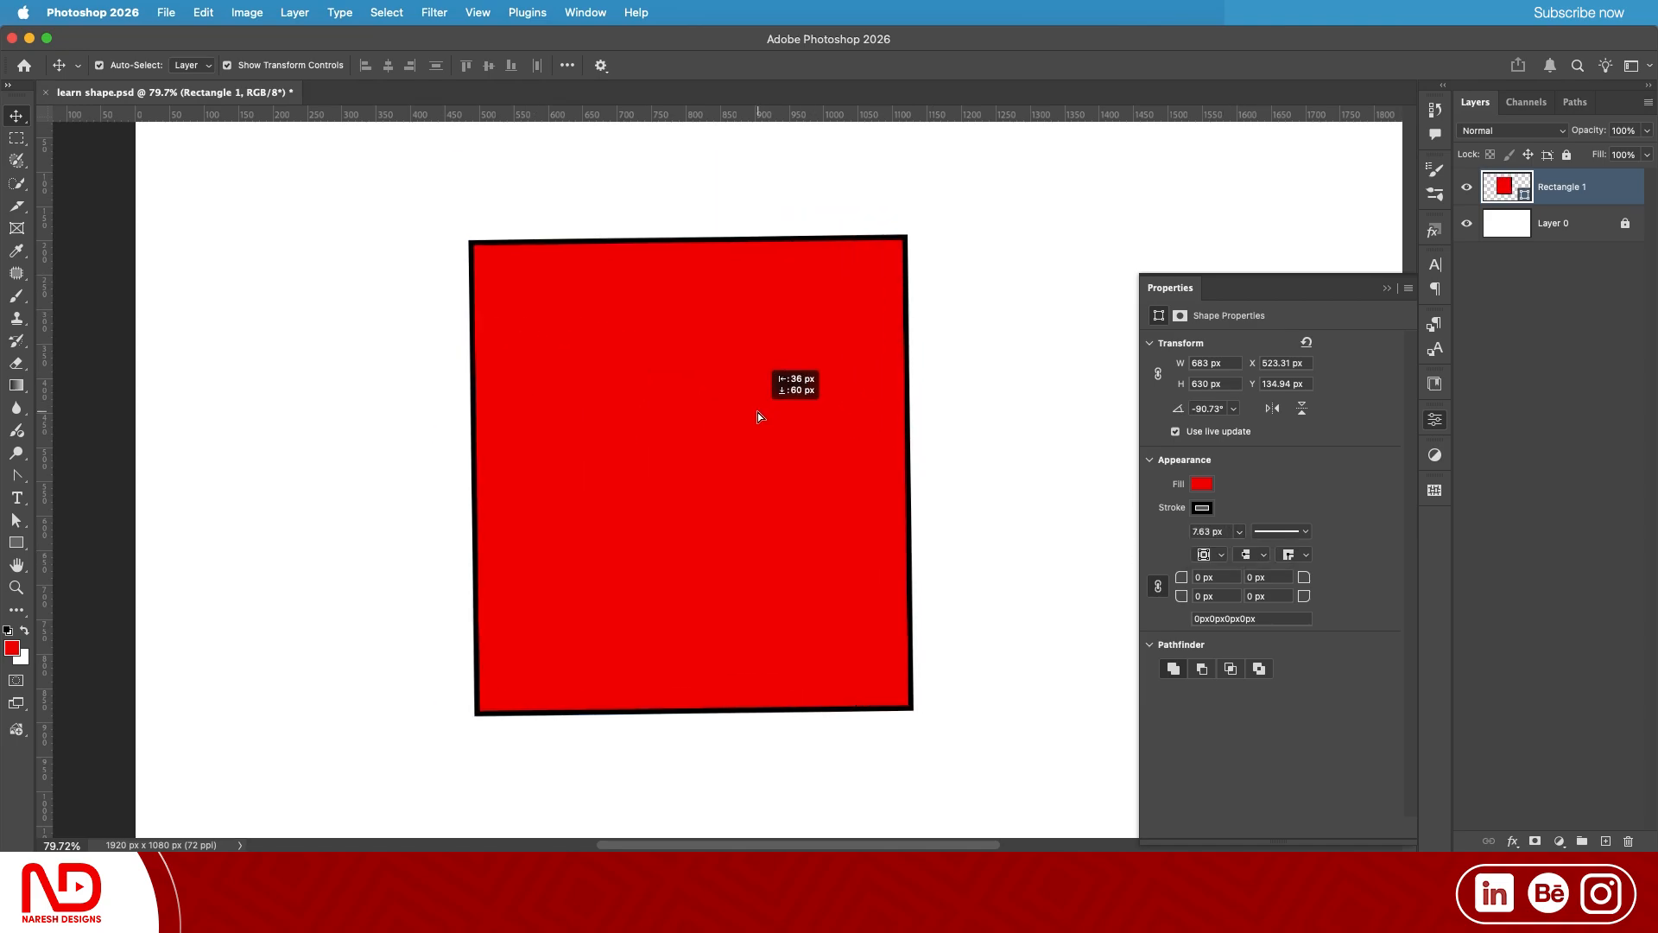
Thicken the rectangle's black stroke to about 28 px using the width slider
left_click(1240, 532)
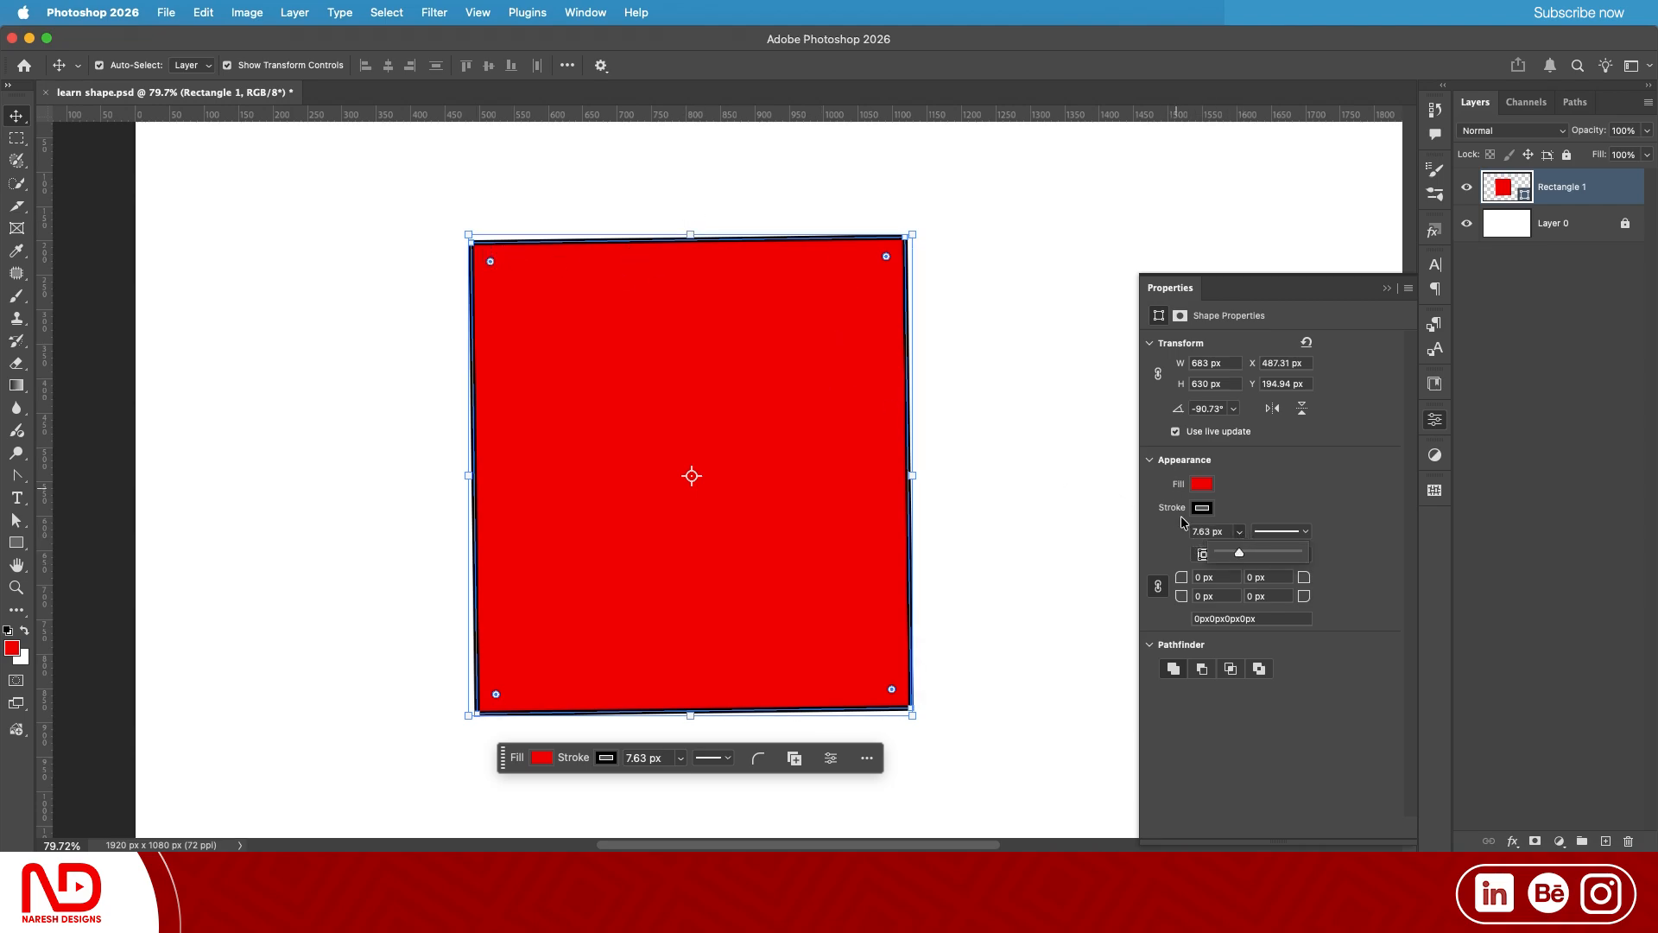
left_click_drag(1240, 554, 1253, 553)
left_click_drag(1267, 559, 1270, 557)
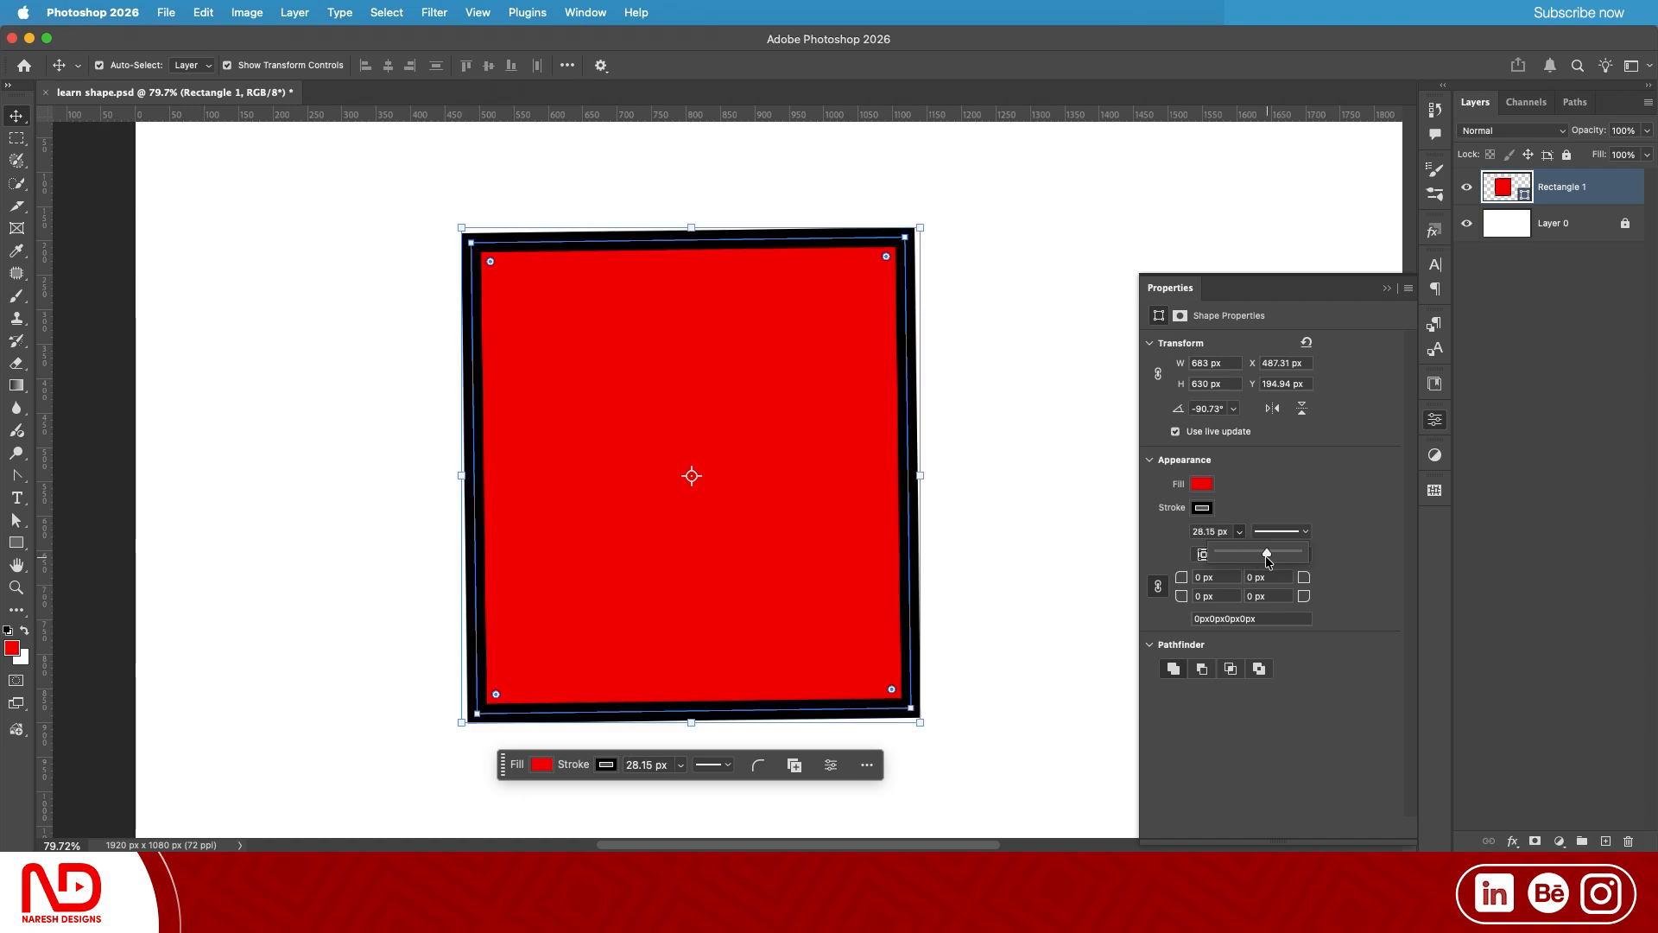